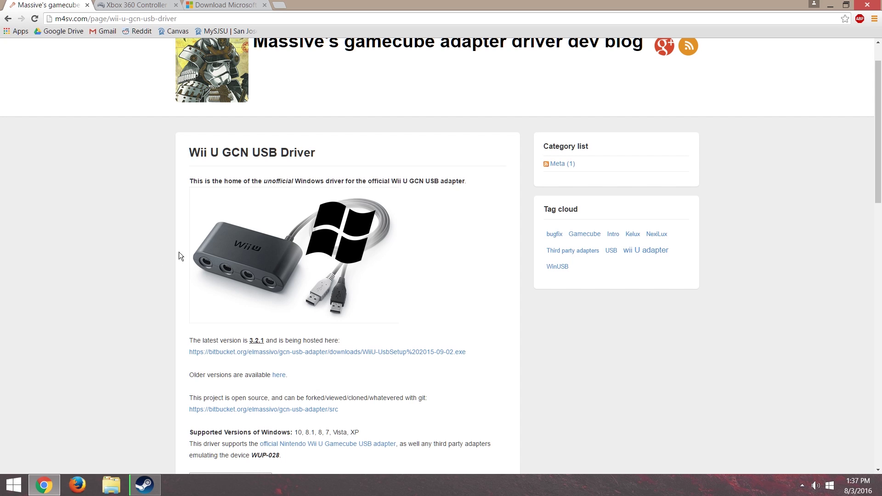
# Download the latest WiiU-UsbSetup 2015-09-02.exe driver installer from the Wii U GCN USB Driver page.
pyautogui.click(125, 4)
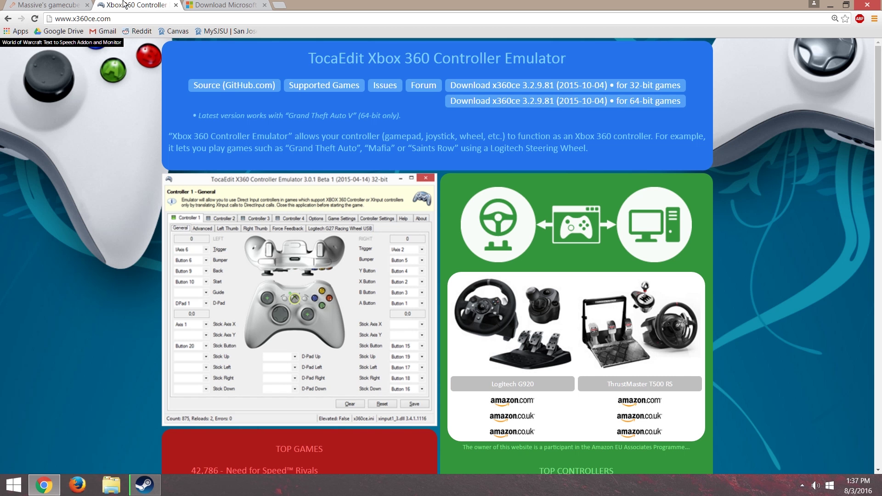
pyautogui.click(58, 5)
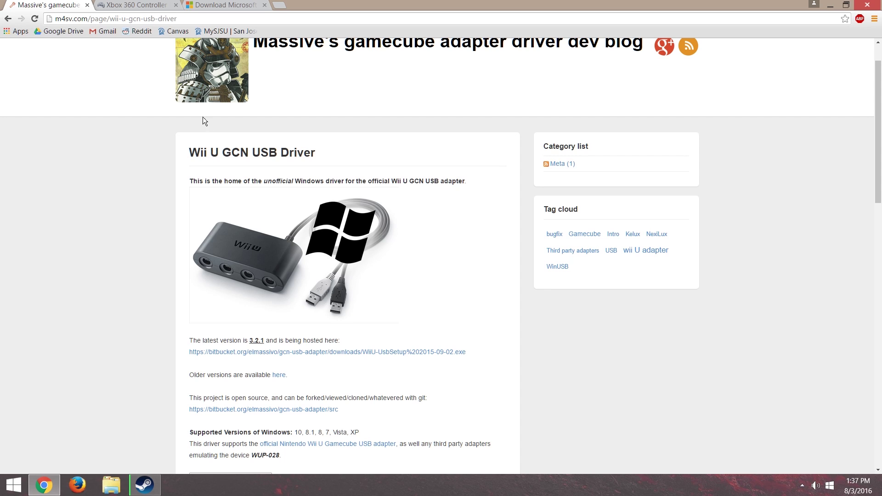
pyautogui.click(142, 18)
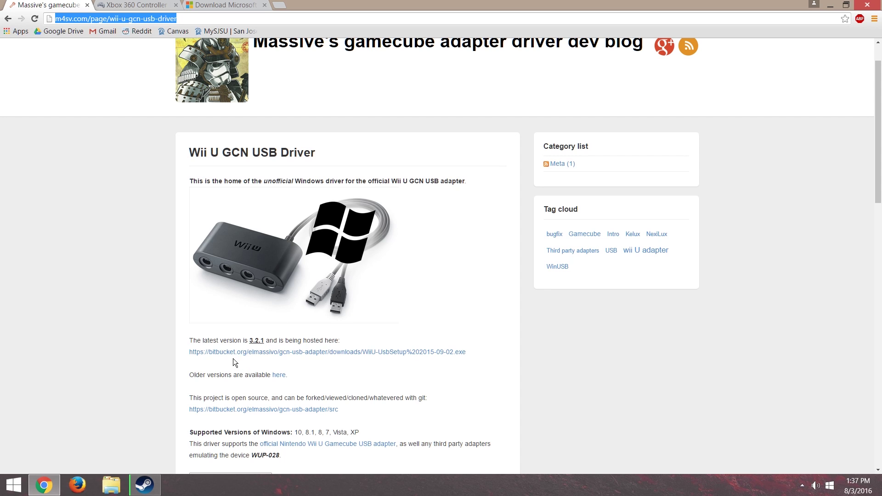
pyautogui.click(208, 359)
pyautogui.scroll(-2, 143, 243)
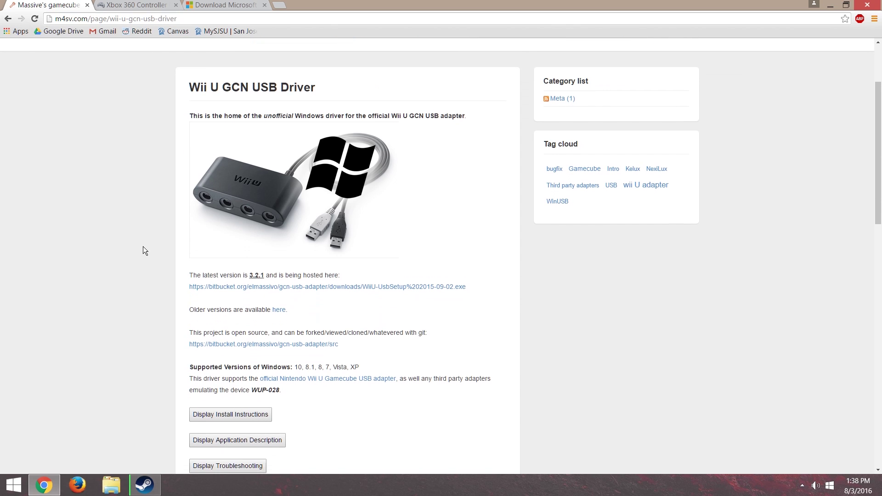
pyautogui.click(235, 288)
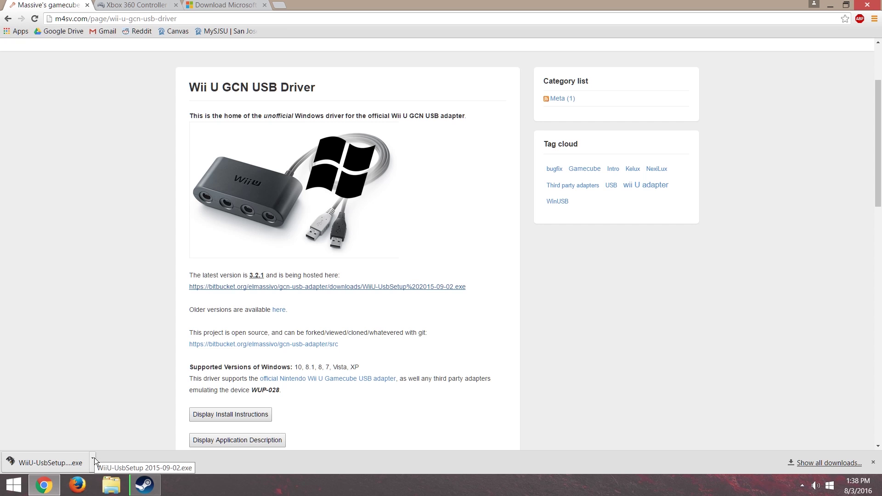
# Show the downloaded WiiU-UsbSetup 2015-09-02.exe in its folder and run it, allowing it to make changes to the computer.
pyautogui.click(93, 457)
pyautogui.click(105, 427)
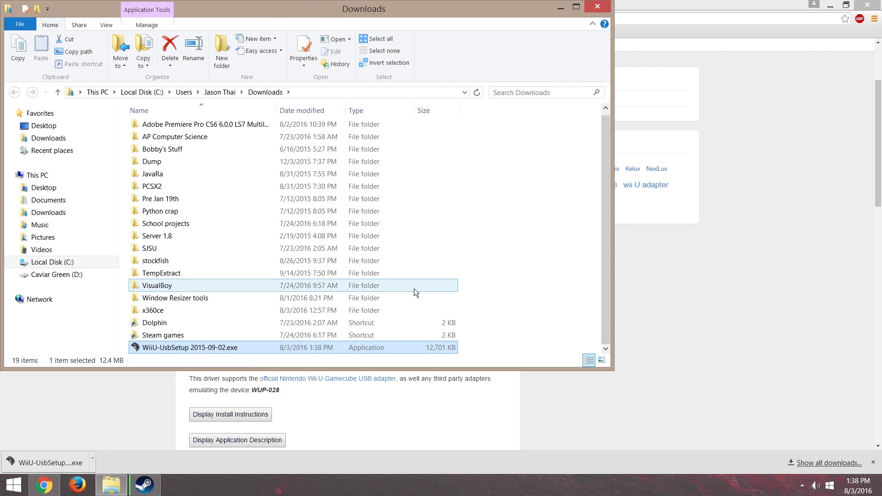
pyautogui.doubleClick(195, 347)
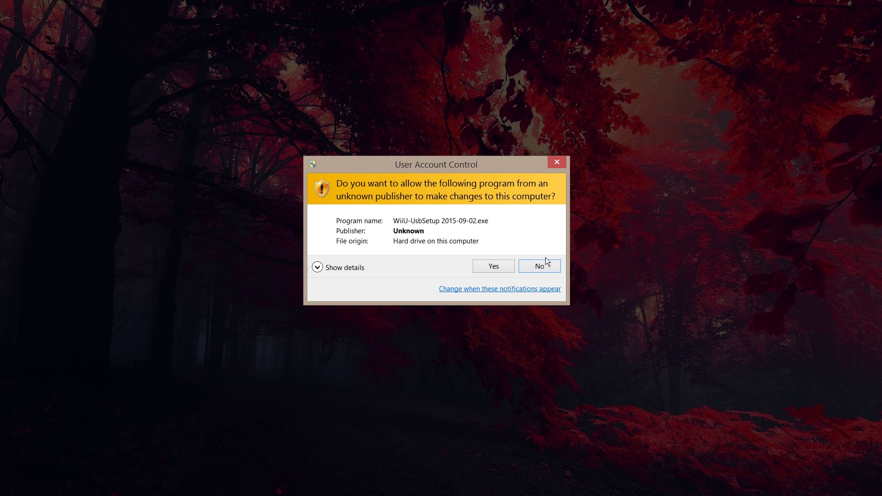
pyautogui.click(489, 268)
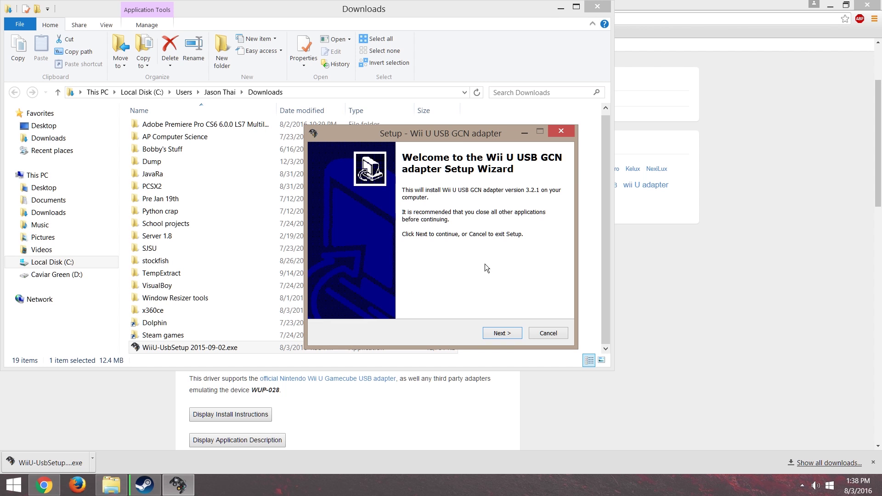
# Install the Wii U USB GCN adapter software with the default Start Menu folder and a desktop icon.
pyautogui.click(497, 332)
pyautogui.click(499, 333)
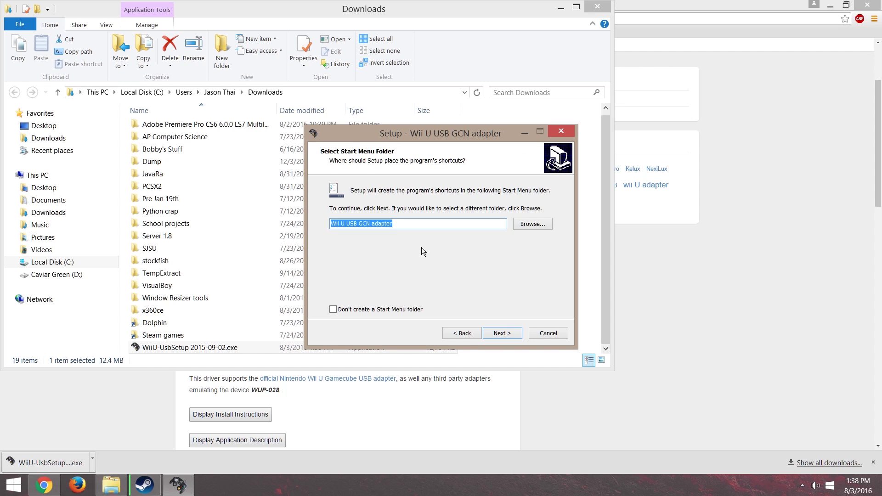
pyautogui.click(502, 332)
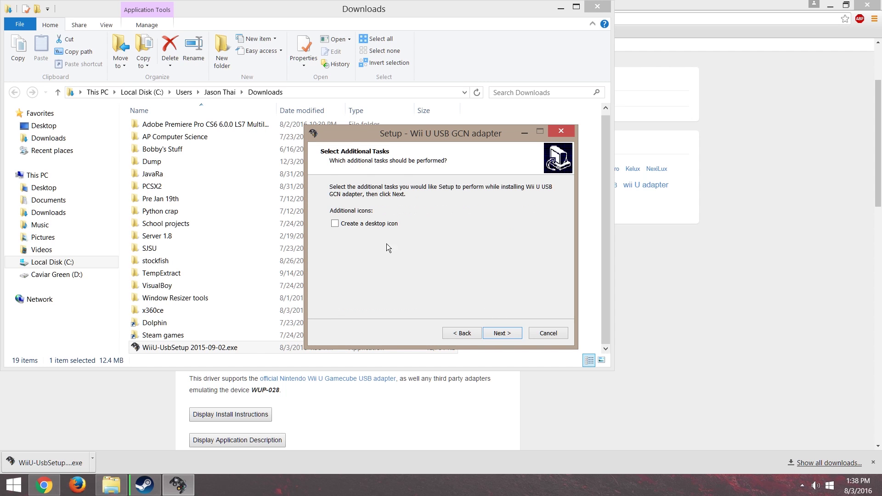
pyautogui.click(354, 225)
pyautogui.click(498, 332)
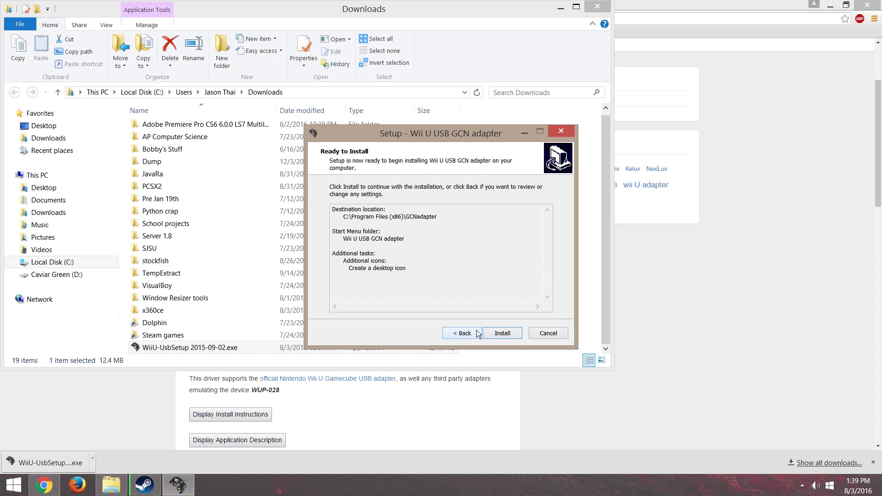
pyautogui.click(497, 332)
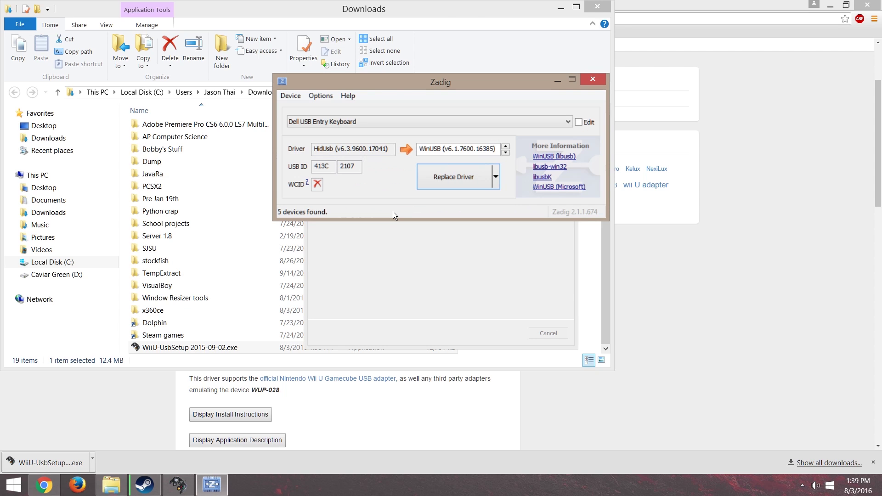
# Reposition the Zadig window and select WUP-028 as the device.
pyautogui.click(381, 120)
pyautogui.click(417, 80)
pyautogui.moveTo(417, 80); pyautogui.dragTo(638, 172)
pyautogui.click(565, 216)
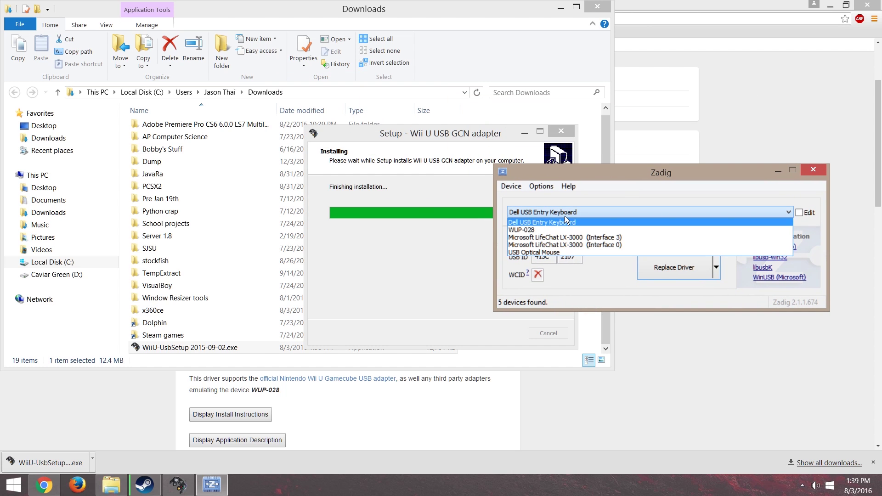
pyautogui.click(536, 229)
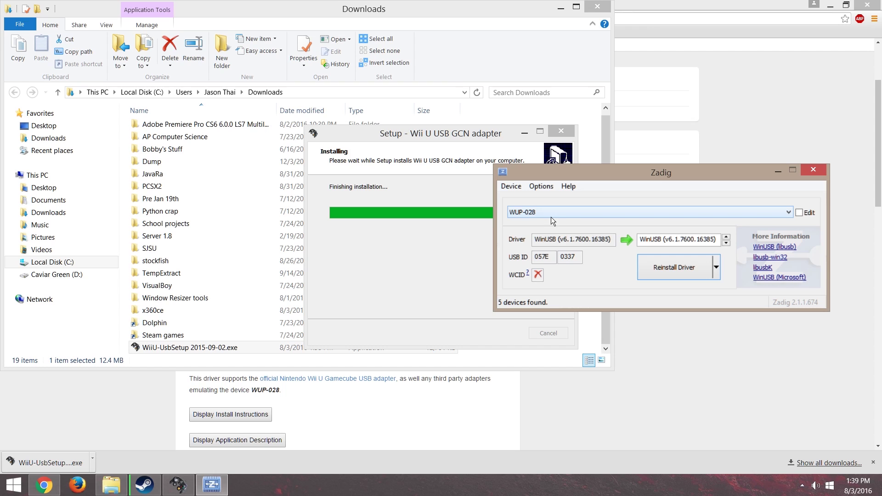
# Reinstall the WinUSB driver for the WUP-028 device and close Zadig.
pyautogui.moveTo(613, 170); pyautogui.dragTo(614, 37)
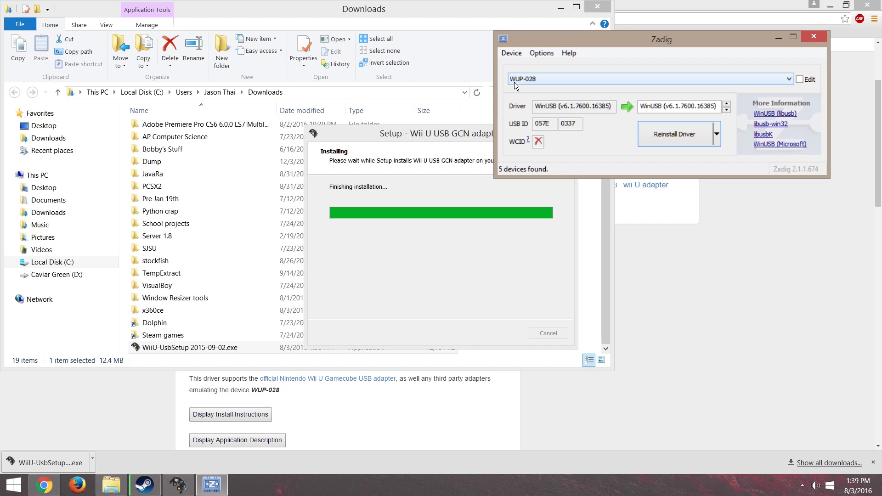
pyautogui.click(669, 138)
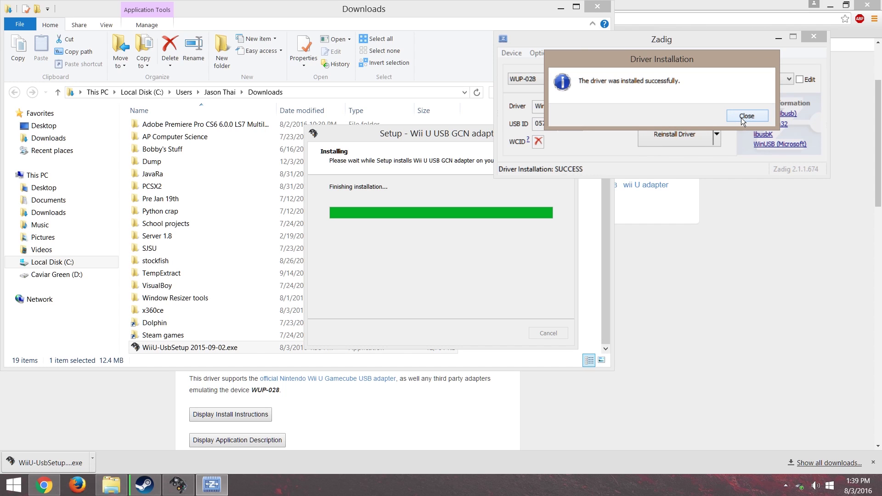
pyautogui.click(741, 118)
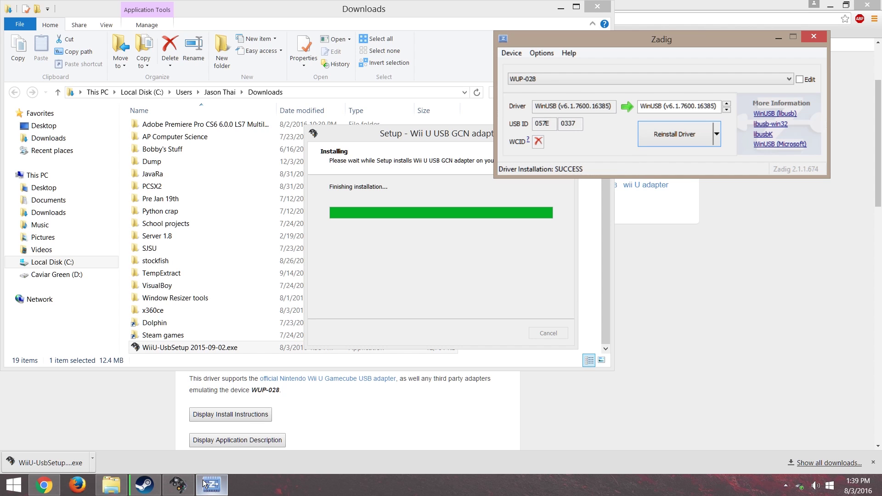
pyautogui.moveTo(635, 46); pyautogui.dragTo(552, 181)
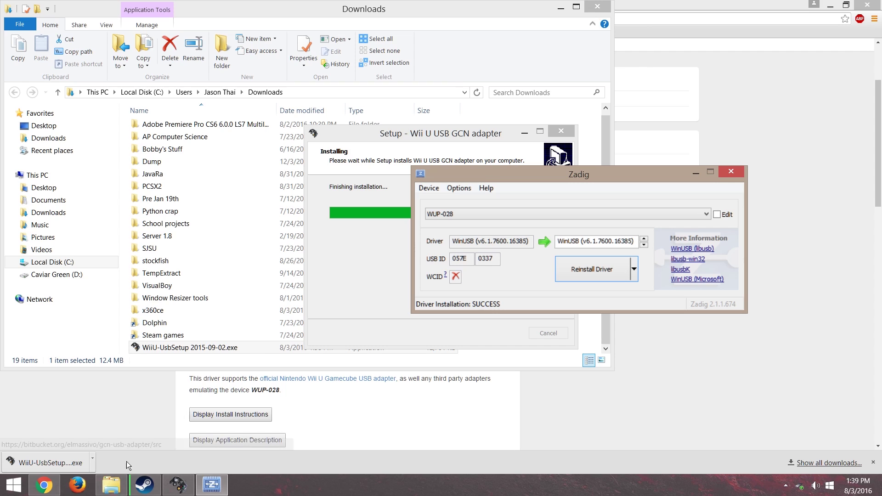
pyautogui.moveTo(216, 486)
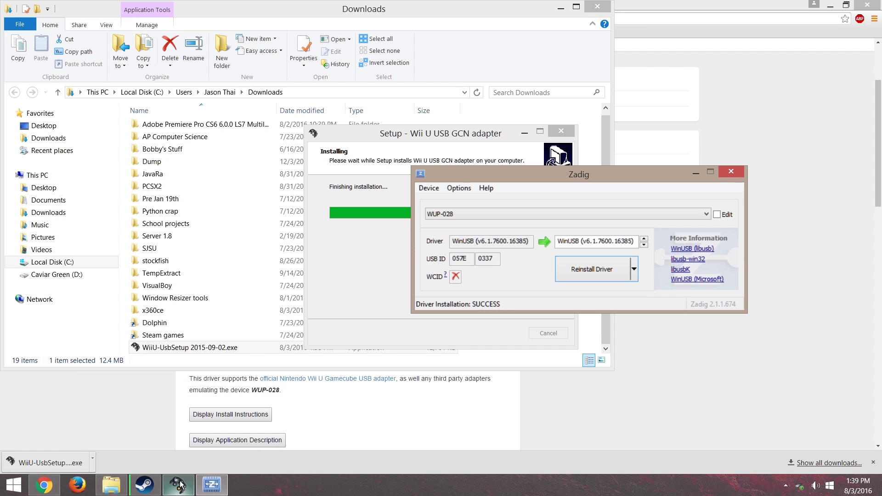
pyautogui.click(742, 173)
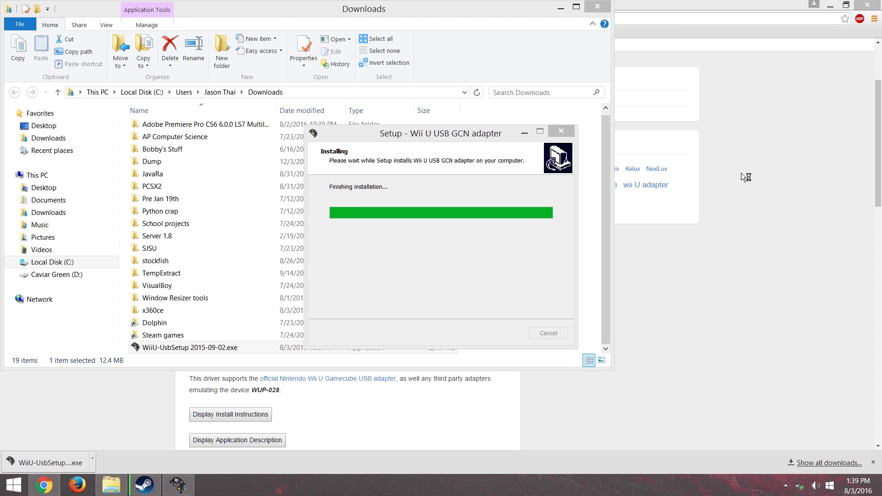
# Install the vJoy Device Driver with all its companion applications selected.
pyautogui.moveTo(445, 131); pyautogui.dragTo(625, 90)
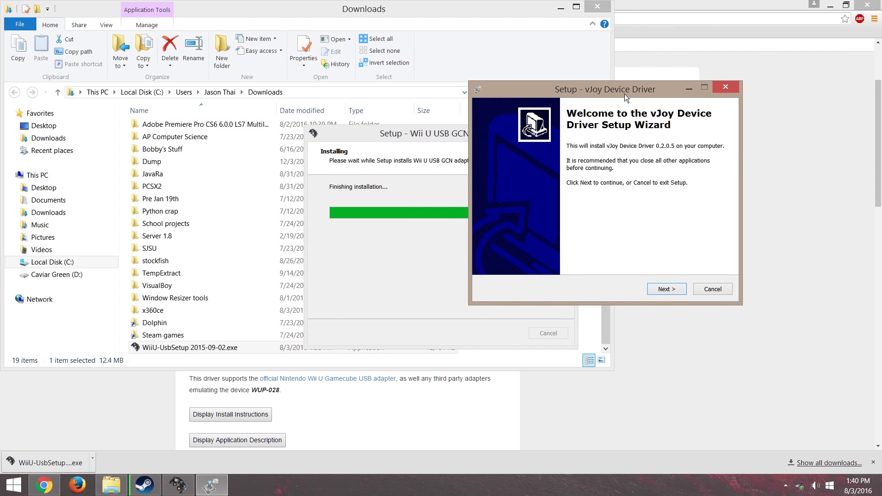
pyautogui.click(671, 289)
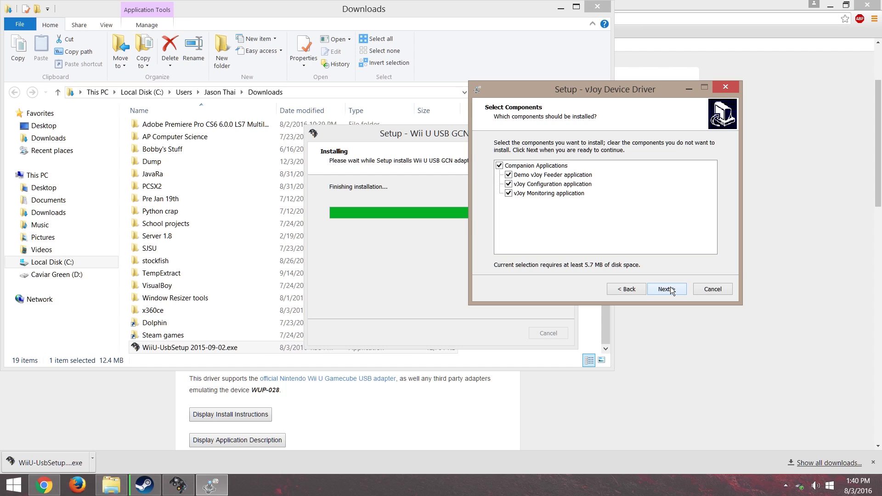
pyautogui.click(672, 289)
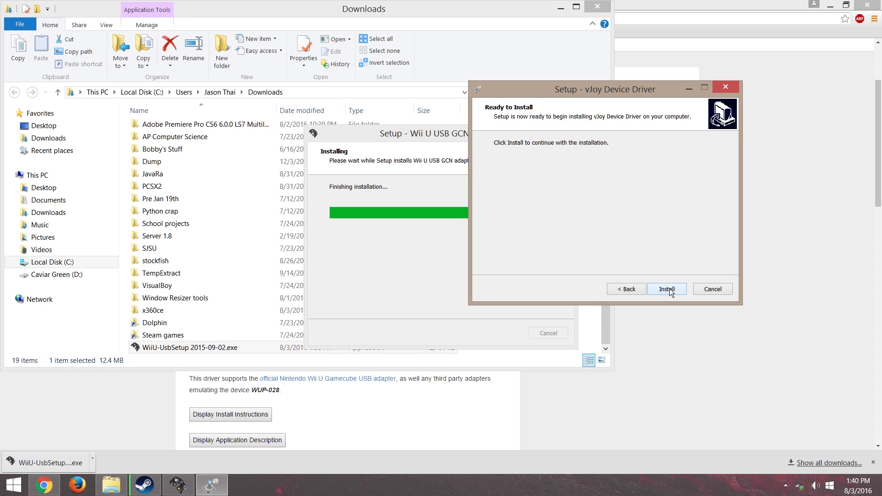
pyautogui.click(672, 289)
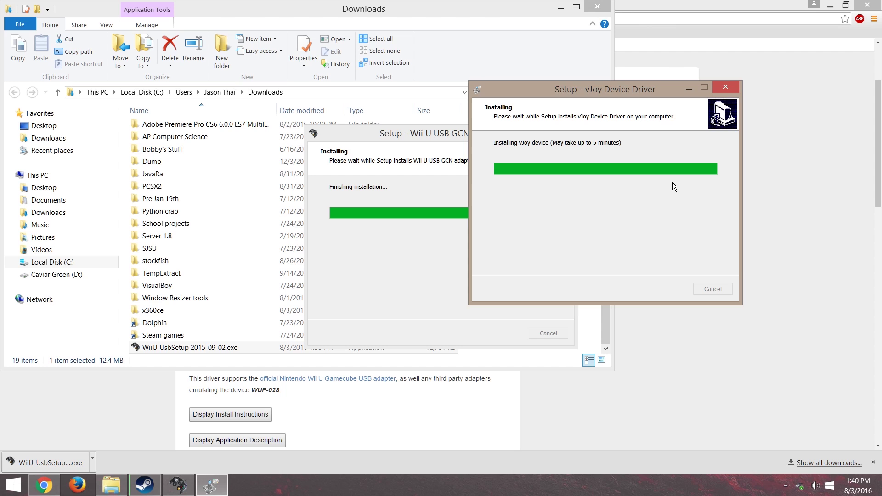
# Finish the Wii U USB GCN adapter setup with its launch option enabled and dismiss the setup message.
pyautogui.click(467, 285)
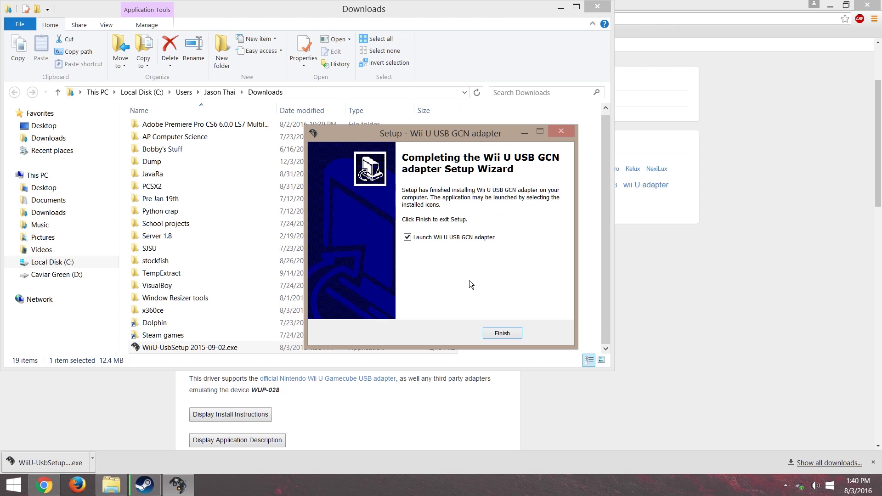
pyautogui.click(501, 332)
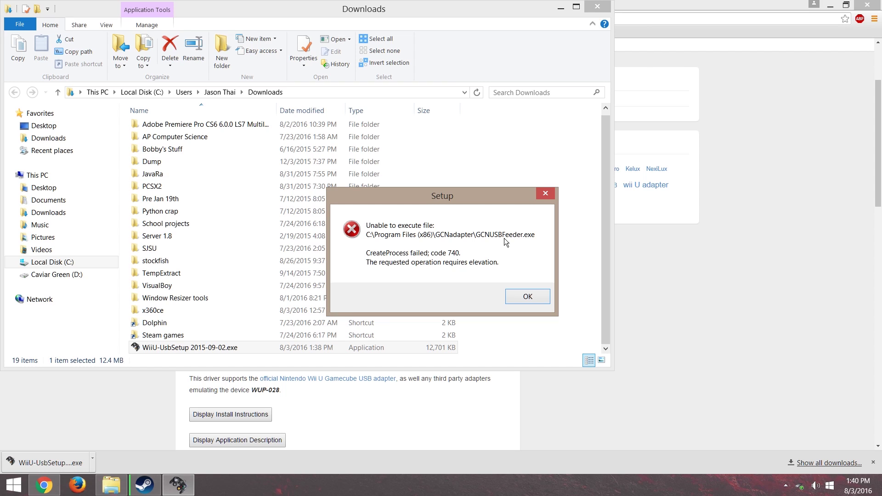
pyautogui.click(526, 296)
# Minimize the browser and launch the Wii U USB GCN adapter program from the desktop, granting it administrator permission.
pyautogui.click(753, 7)
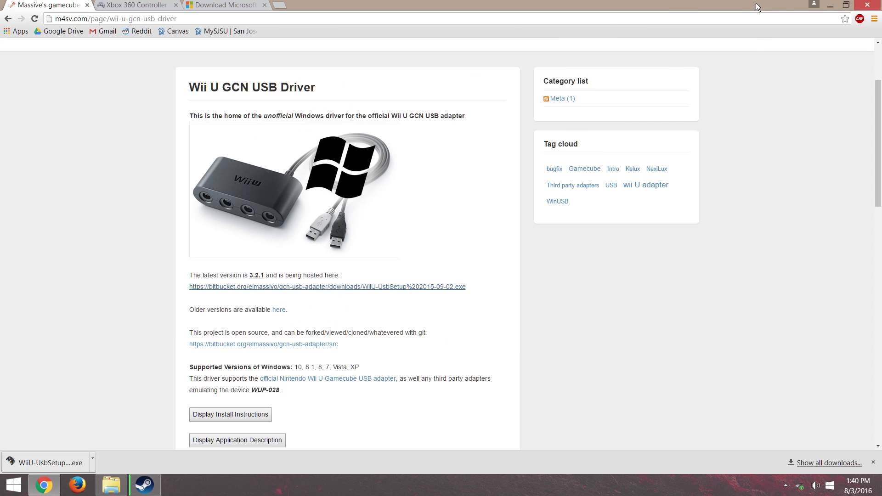
pyautogui.click(830, 5)
pyautogui.moveTo(510, 11); pyautogui.dragTo(720, 51)
pyautogui.doubleClick(156, 373)
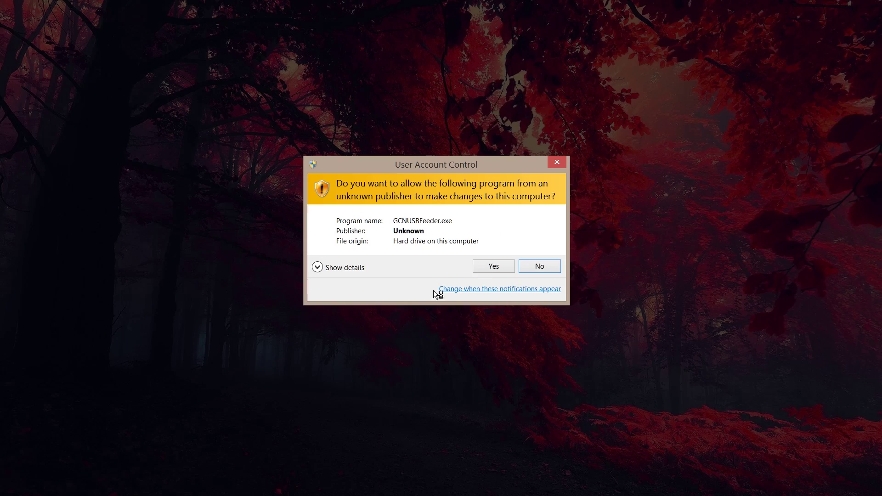
pyautogui.click(481, 265)
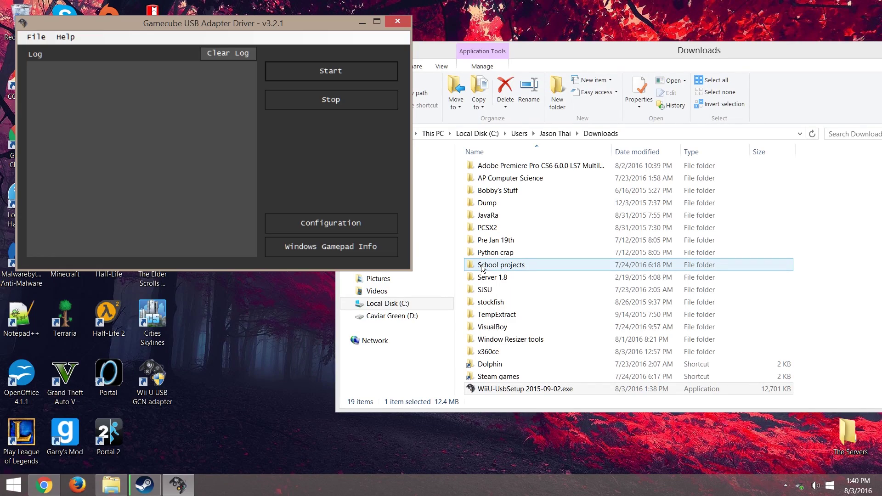
pyautogui.moveTo(276, 23); pyautogui.dragTo(616, 23)
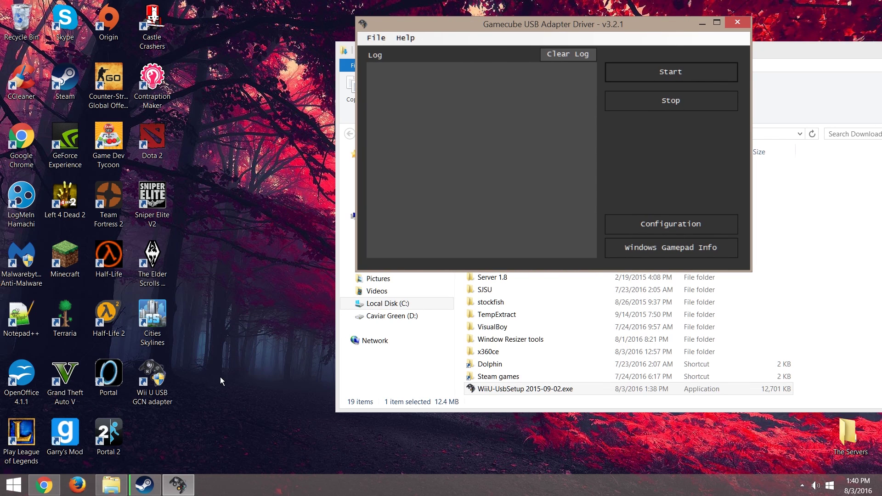
# Open the GCNadapter folder inside Program Files (x86) on Local Disk (C:) in File Explorer.
pyautogui.click(110, 486)
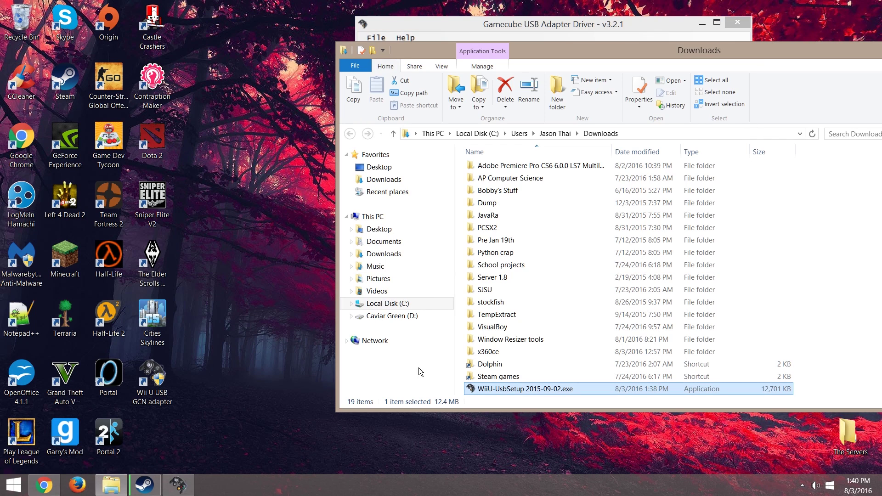
pyautogui.click(399, 316)
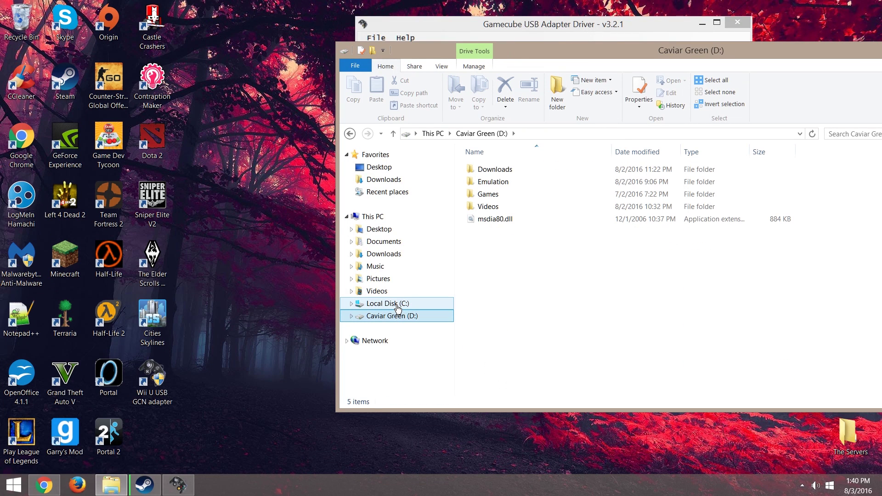
pyautogui.click(398, 304)
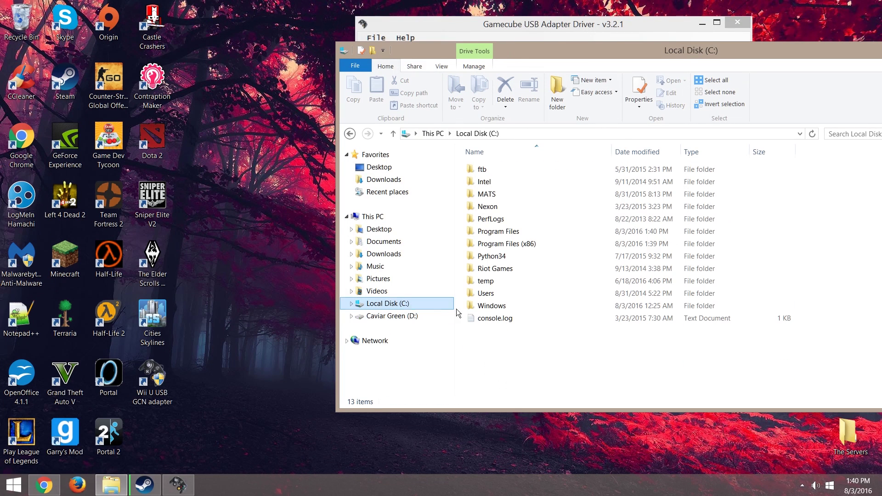
pyautogui.doubleClick(511, 244)
pyautogui.scroll(-2, 511, 248)
pyautogui.scroll(-2, 509, 248)
pyautogui.scroll(4, 511, 247)
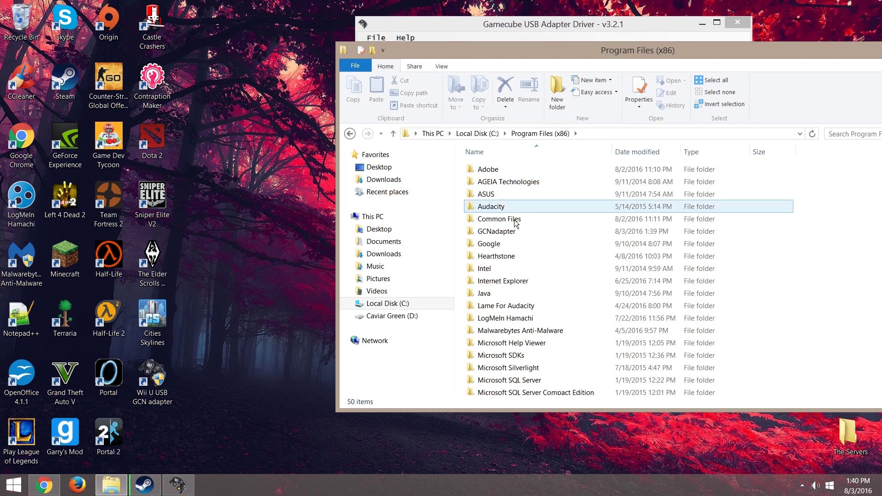
pyautogui.doubleClick(500, 236)
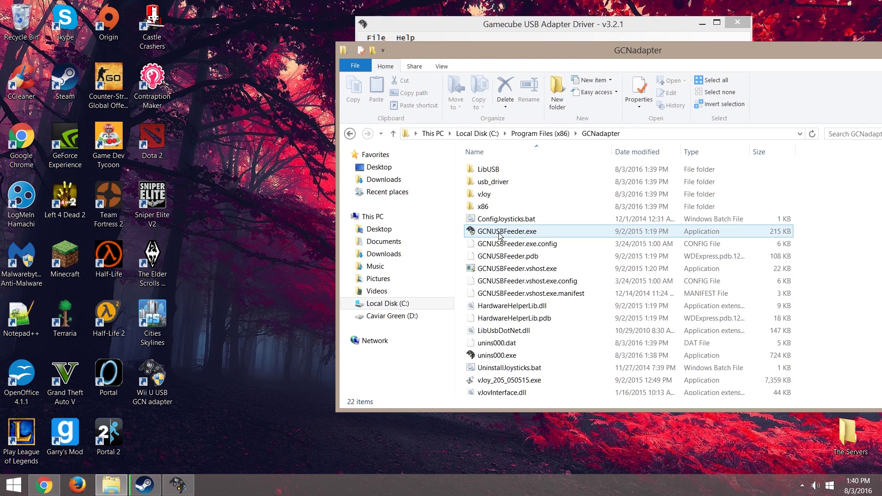
# Open the properties of GCNUSBFeeder.exe and accept its compatibility settings with Windows 7 mode and running as an administrator enabled.
pyautogui.scroll(-1, 510, 268)
pyautogui.scroll(1, 505, 208)
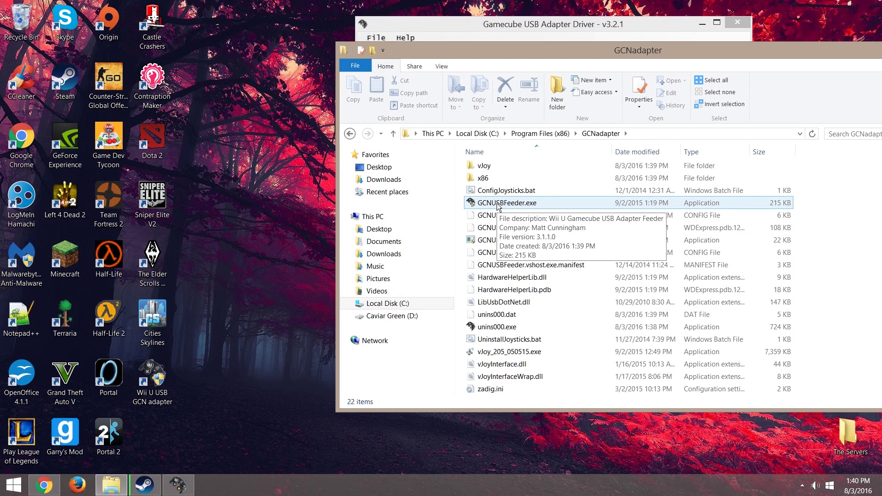
pyautogui.rightClick(499, 208)
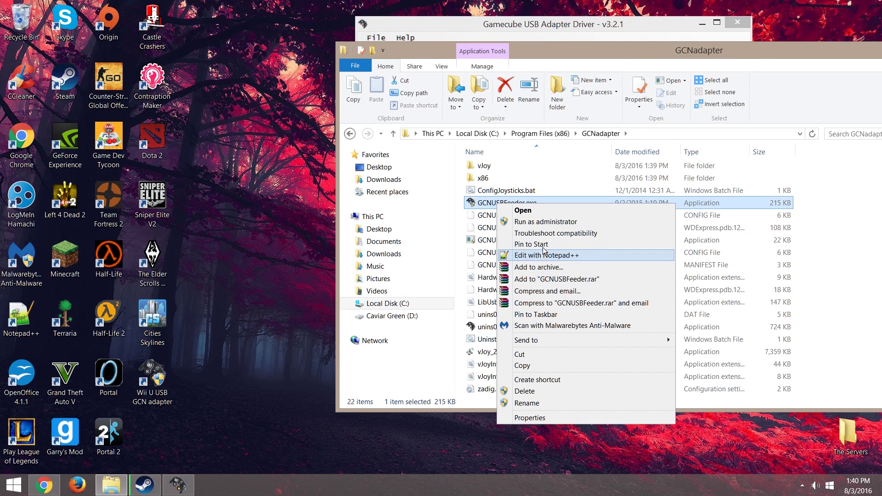
pyautogui.click(532, 418)
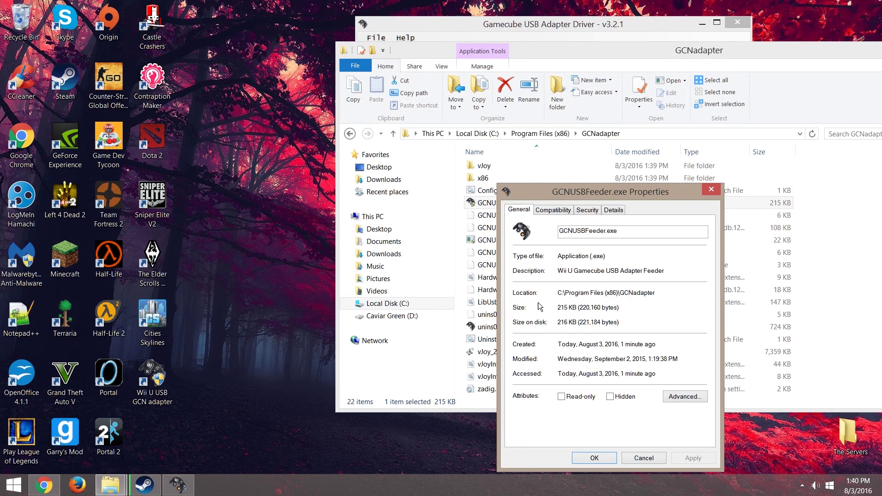
pyautogui.click(553, 209)
pyautogui.moveTo(576, 196); pyautogui.dragTo(510, 51)
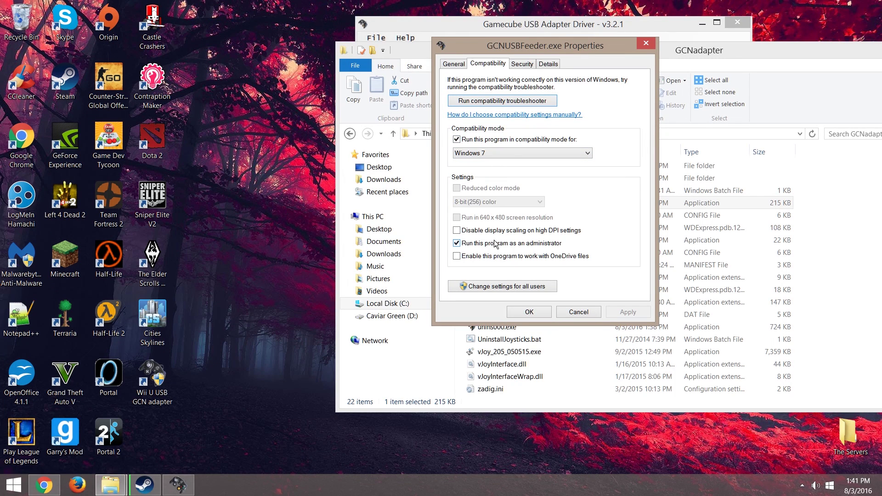
pyautogui.click(536, 316)
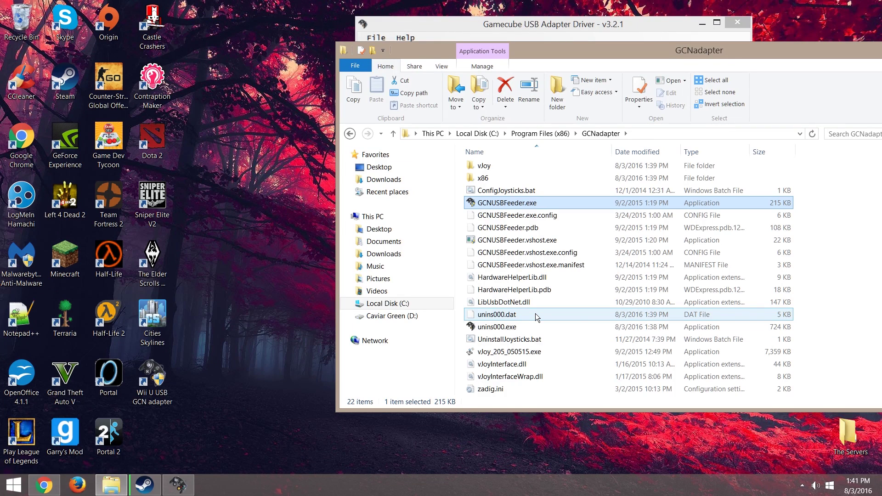
# Arrange the GCNadapter folder and Gamecube USB Adapter Driver windows and start the adapter driver.
pyautogui.moveTo(576, 58); pyautogui.dragTo(364, 83)
pyautogui.click(539, 27)
pyautogui.moveTo(526, 28); pyautogui.dragTo(602, 26)
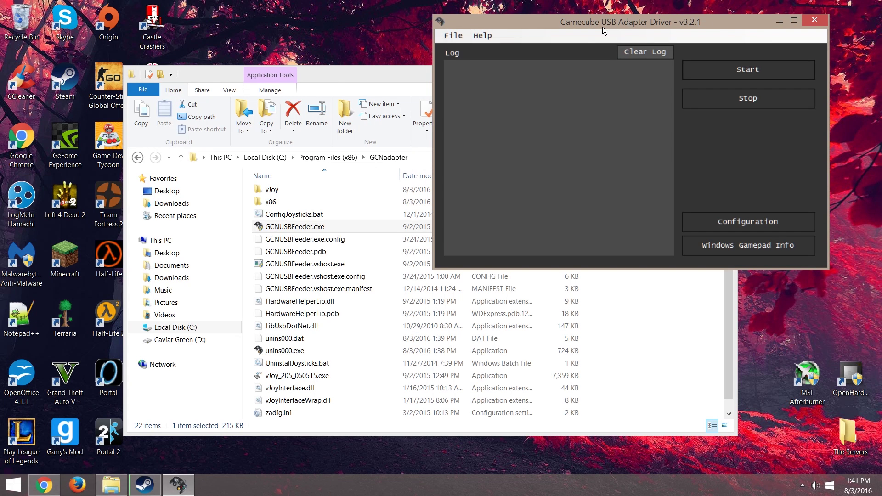
pyautogui.moveTo(351, 73)
pyautogui.mouseDown()
pyautogui.moveTo(459, 134)
pyautogui.moveTo(348, 84)
pyautogui.mouseUp()
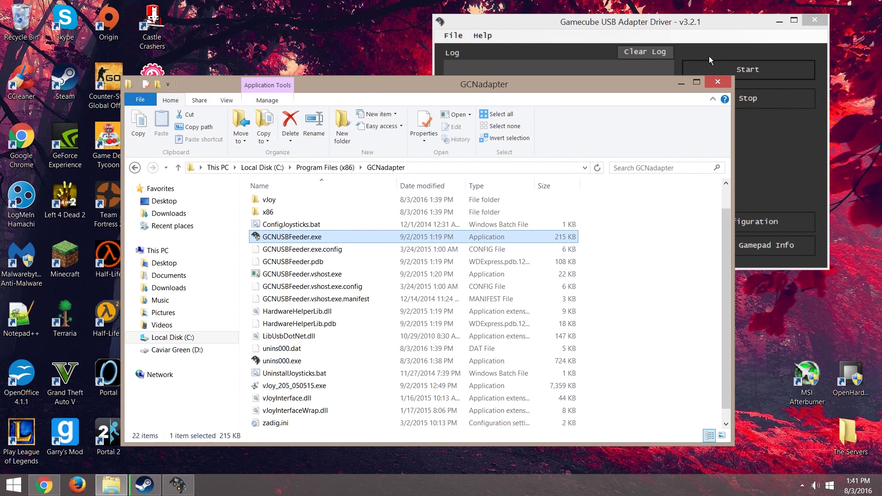
pyautogui.click(719, 45)
pyautogui.click(750, 70)
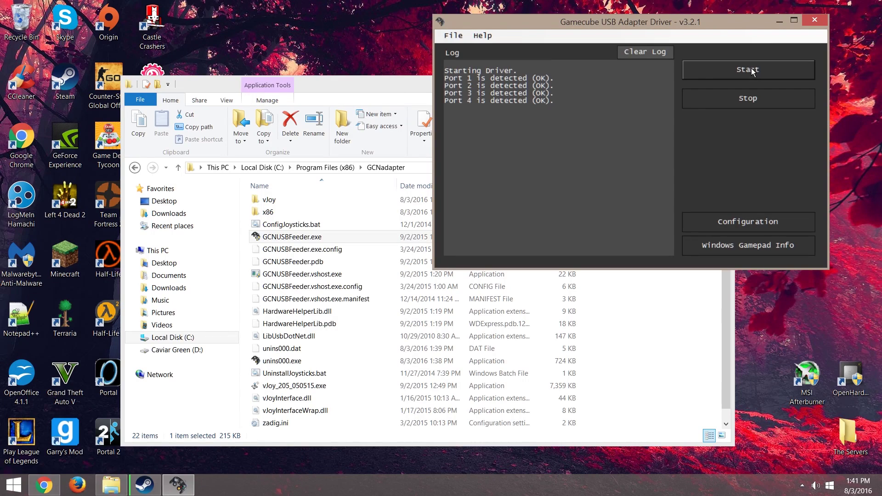
# Move the Wii U USB GCN adapter desktop shortcut beside The Servers folder.
pyautogui.moveTo(357, 91); pyautogui.dragTo(454, 64)
pyautogui.moveTo(161, 377); pyautogui.dragTo(815, 438)
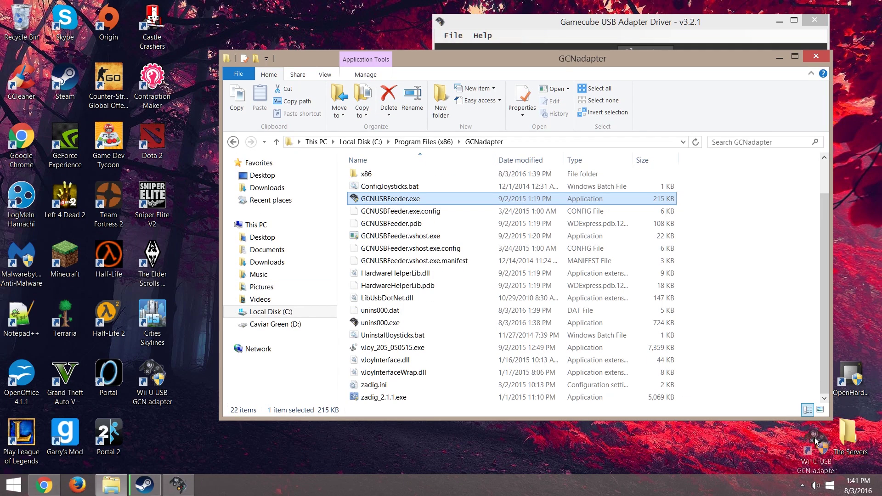
pyautogui.click(573, 75)
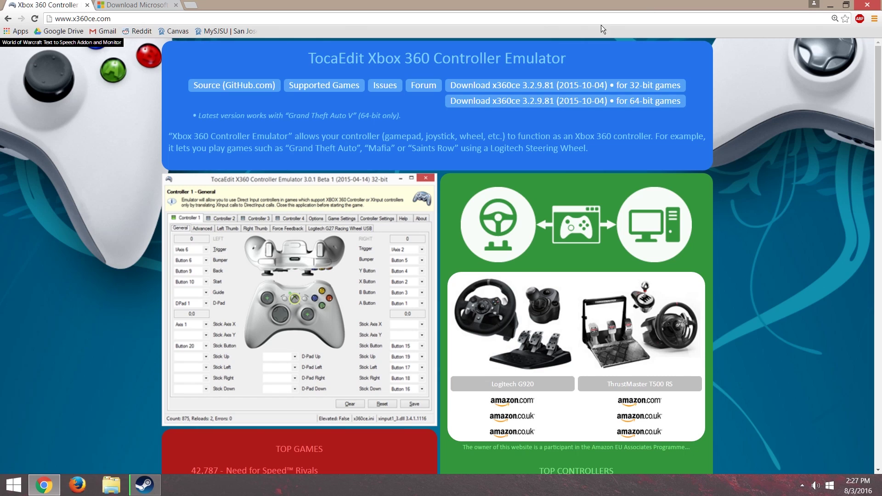
# Review the Microsoft .NET Framework 4.5.2 offline installer download page in the browser.
pyautogui.click(58, 485)
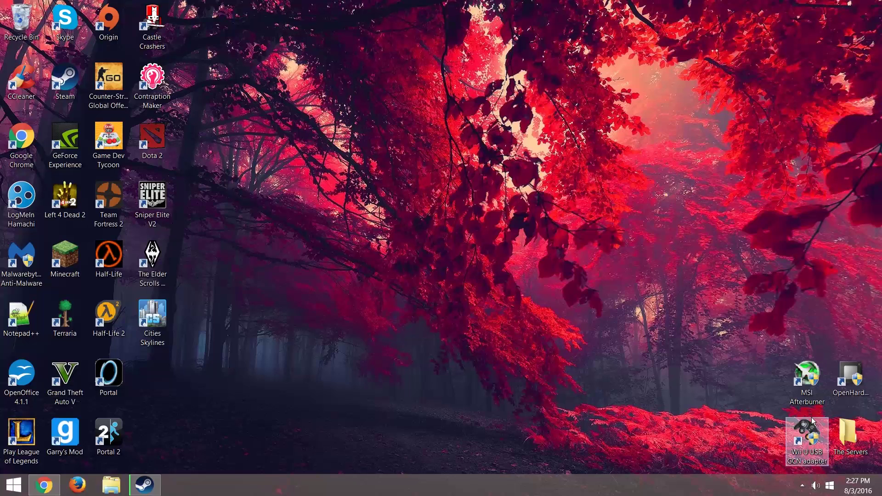
pyautogui.click(54, 484)
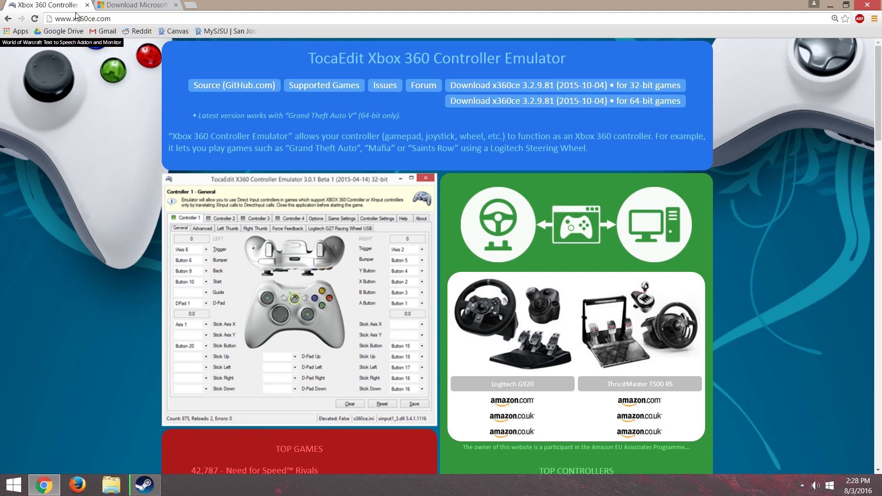
pyautogui.moveTo(76, 18); pyautogui.dragTo(96, 18)
pyautogui.click(142, 18)
pyautogui.click(121, 6)
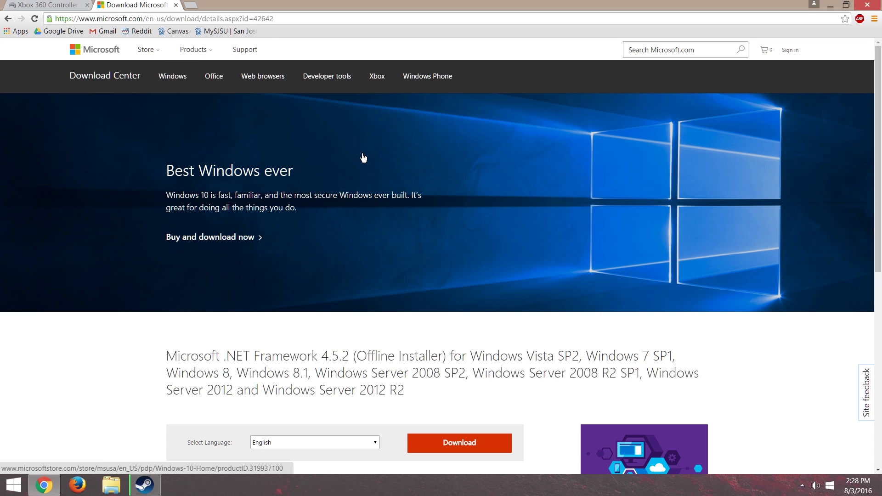
pyautogui.scroll(-4, 363, 158)
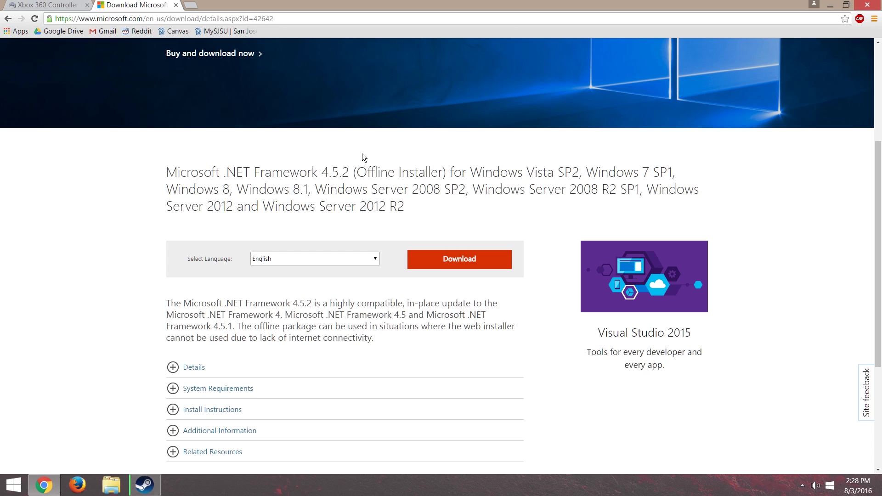
# Download x360ce 3.2.9.81 for both 64-bit and 32-bit games from the x360ce website.
pyautogui.click(47, 6)
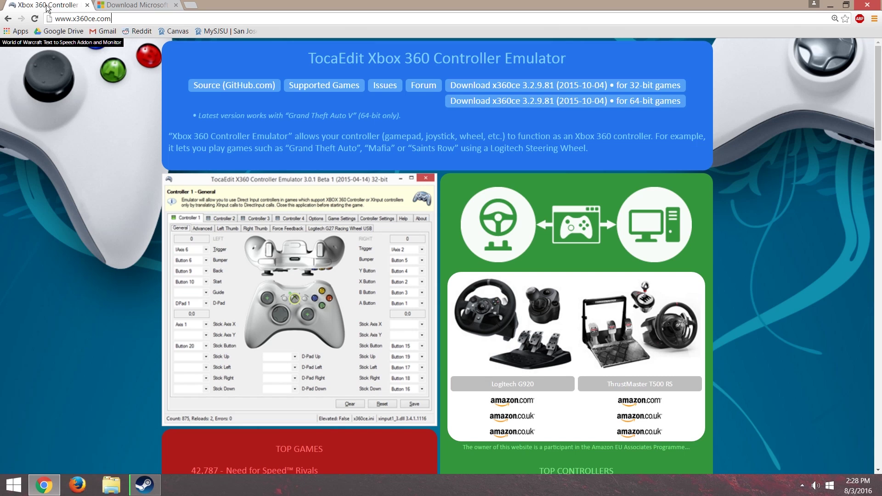
pyautogui.click(490, 101)
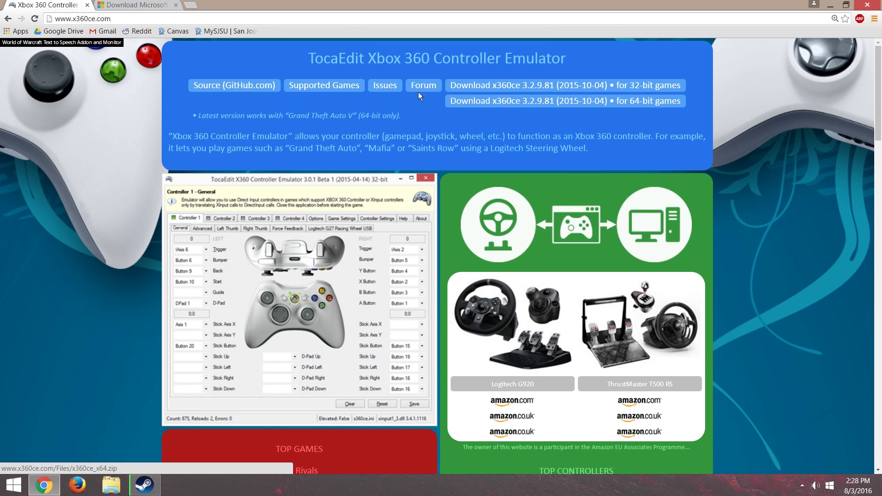
pyautogui.click(516, 92)
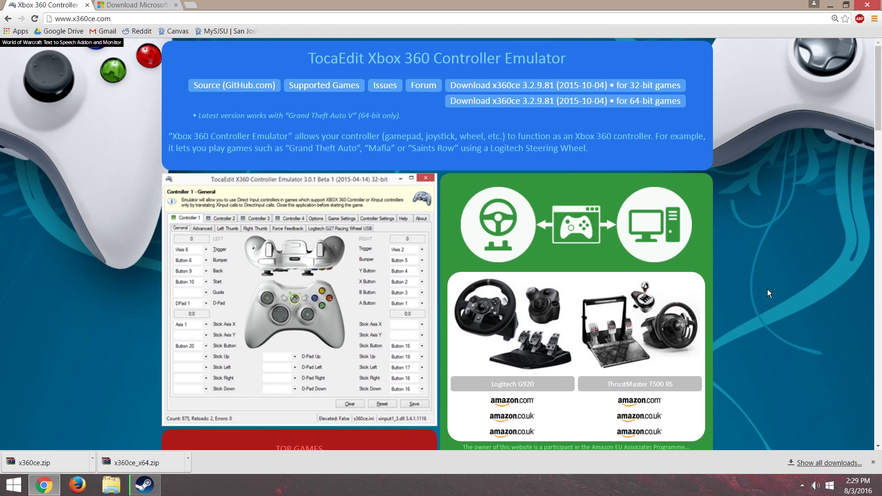
# Show the downloaded x360ce_x64.zip in its folder and create a folder named x360ce in Downloads.
pyautogui.click(188, 458)
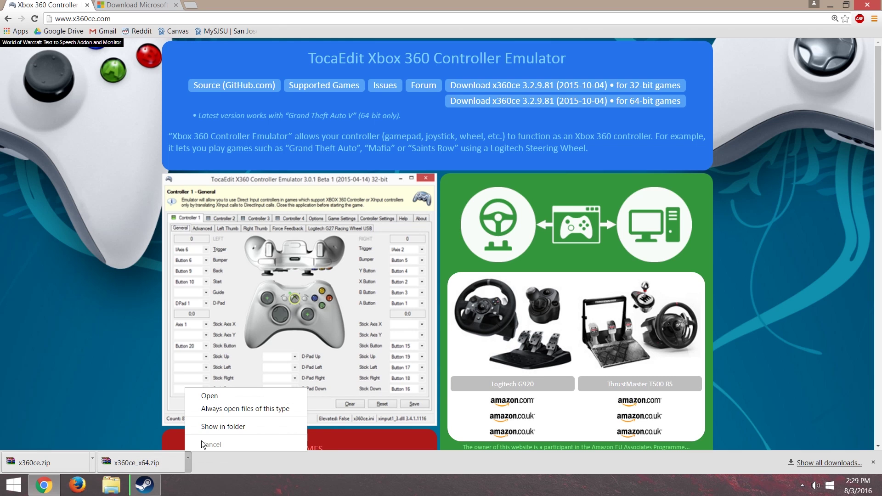
pyautogui.click(204, 427)
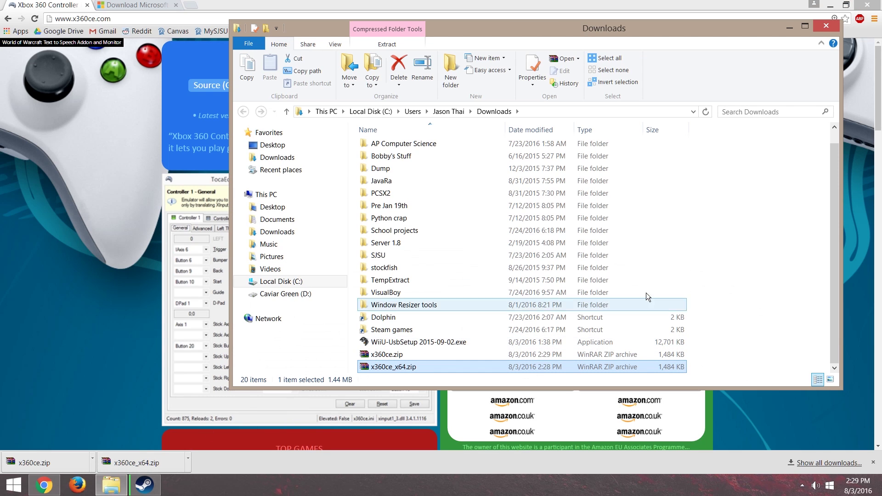
pyautogui.rightClick(707, 279)
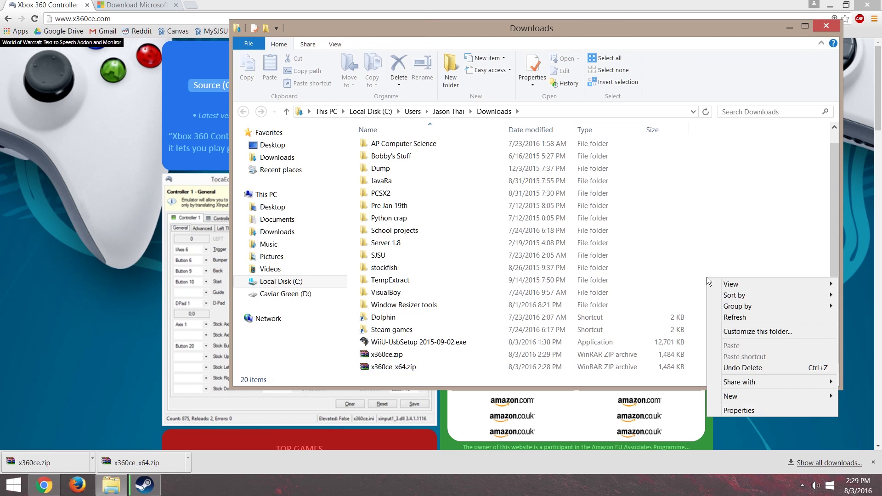
pyautogui.moveTo(732, 396)
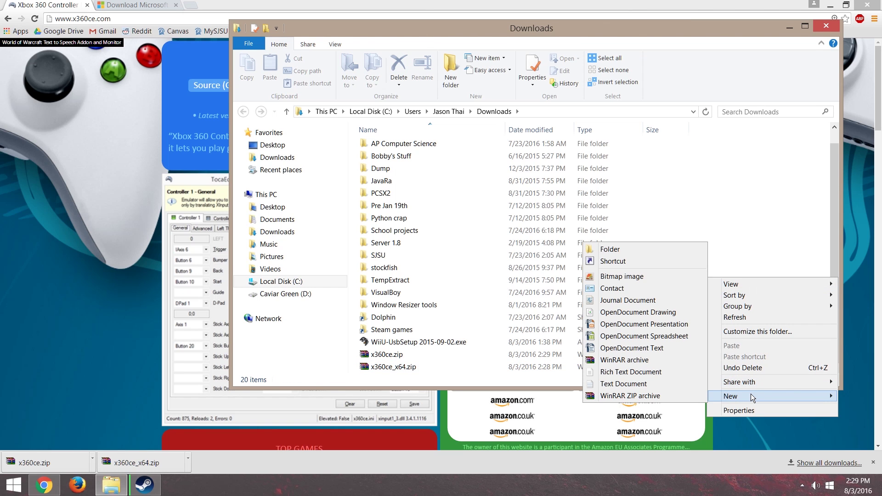
pyautogui.click(641, 250)
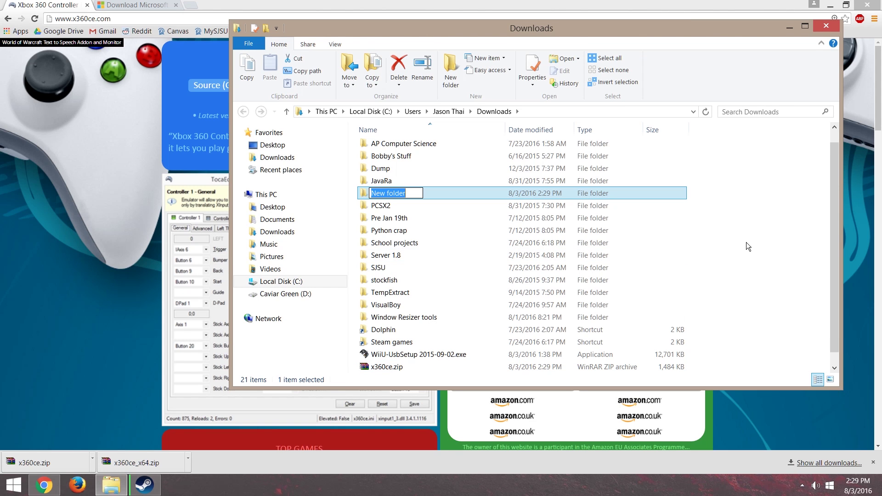
pyautogui.write('x360ce')
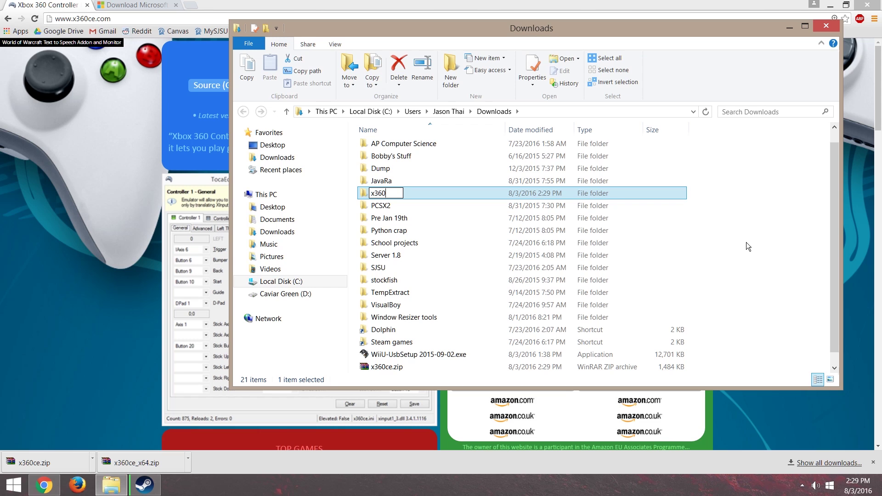
pyautogui.click(746, 242)
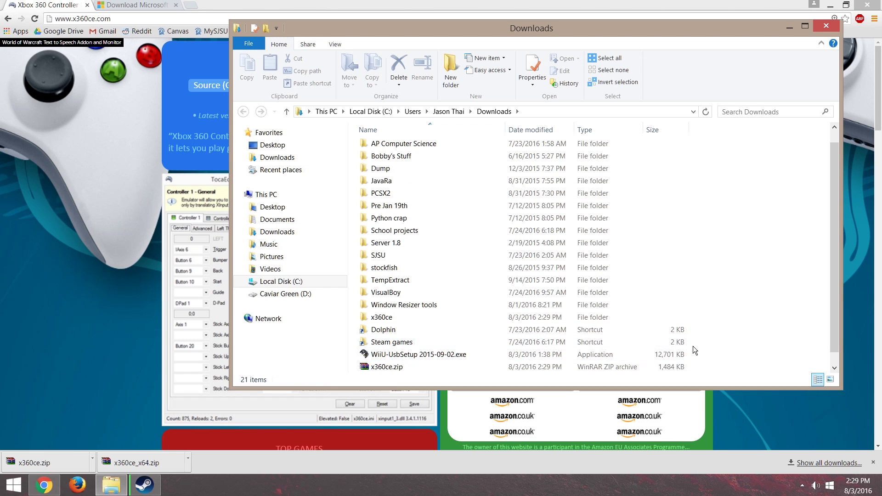
# Move x360ce.zip and x360ce_x64.zip into the x360ce folder and open that folder.
pyautogui.scroll(-1, 707, 346)
pyautogui.moveTo(709, 350); pyautogui.dragTo(597, 370)
pyautogui.moveTo(392, 366); pyautogui.dragTo(388, 305)
pyautogui.doubleClick(387, 329)
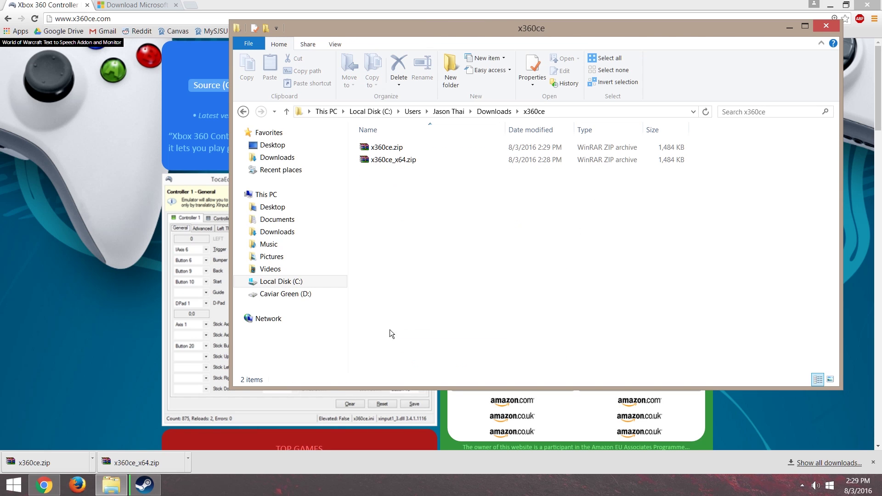
# Create folders named 32 bit and 64 bit, and move x360ce.zip into the former and x360ce_x64.zip into the latter.
pyautogui.rightClick(482, 236)
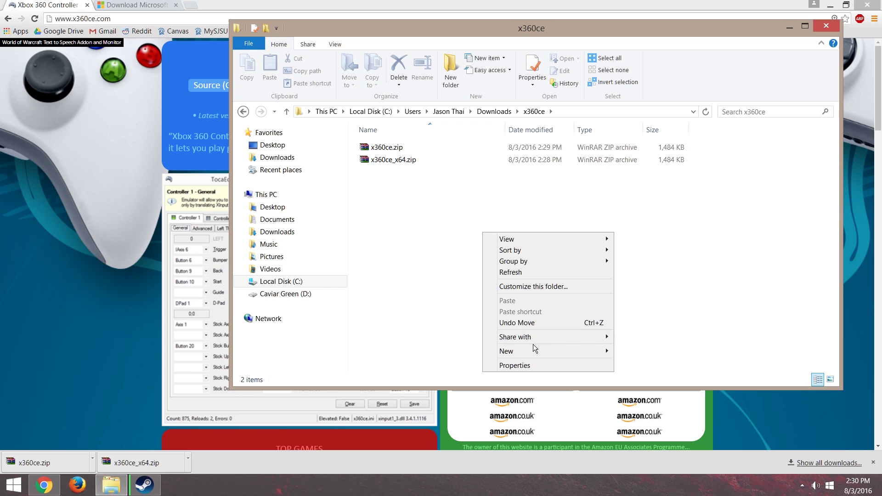
pyautogui.moveTo(535, 354)
pyautogui.click(638, 202)
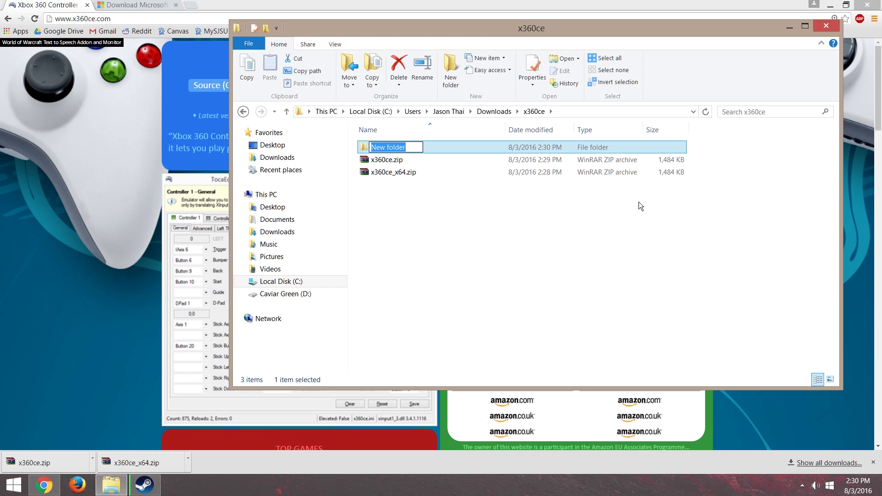
pyautogui.write('32 bit')
pyautogui.click(517, 204)
pyautogui.rightClick(518, 203)
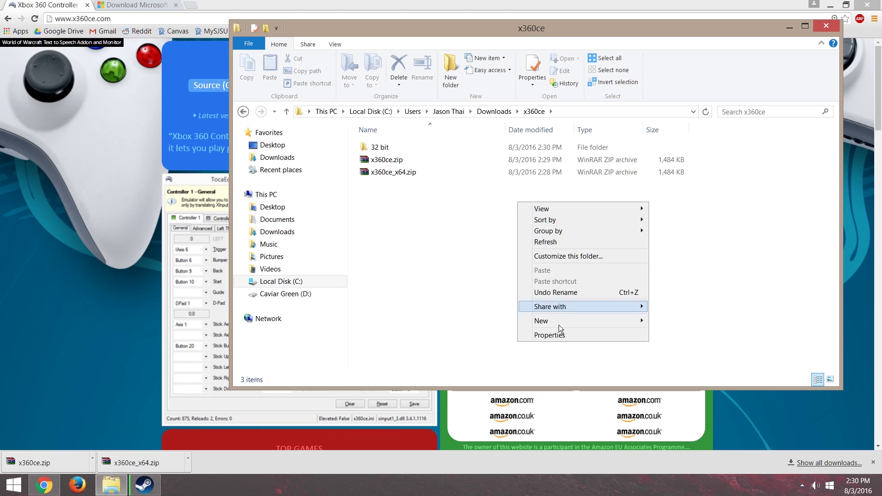
pyautogui.moveTo(558, 328)
pyautogui.click(663, 320)
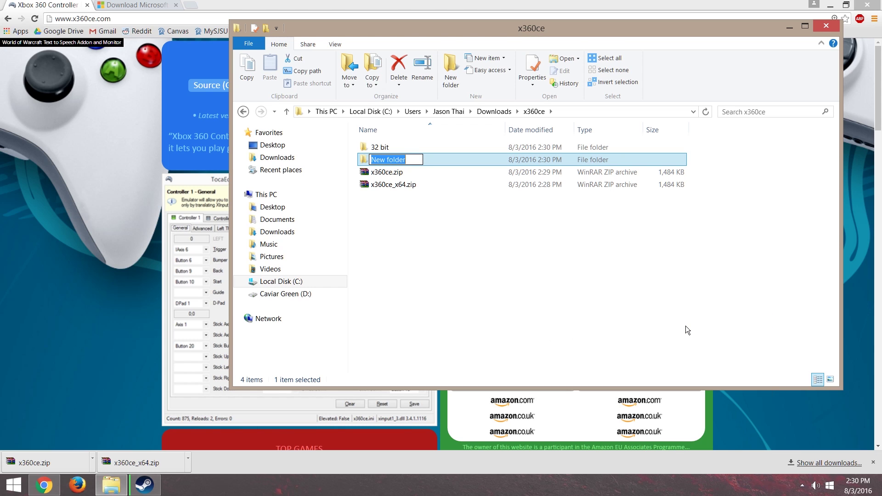
pyautogui.write('64 bit')
pyautogui.click(687, 330)
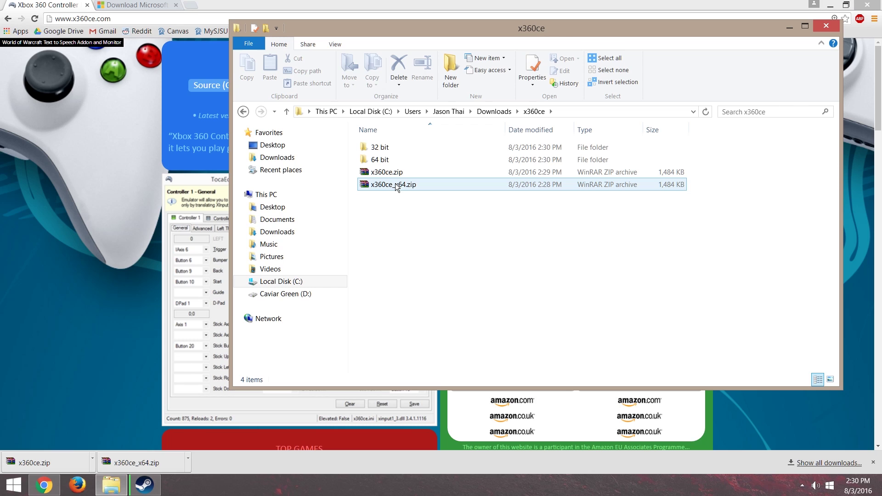
pyautogui.moveTo(385, 185); pyautogui.dragTo(385, 151)
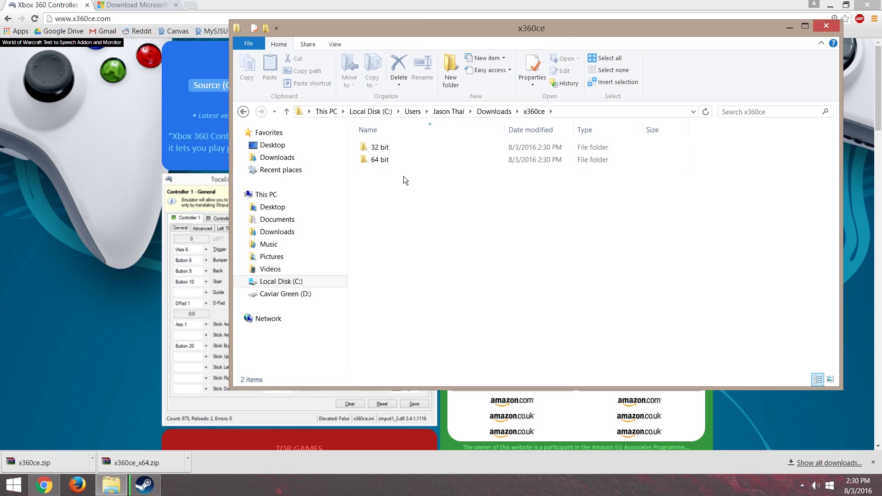
# Extract x360ce_x64.zip directly into the 64 bit folder and launch the extracted x360ce_x64.exe.
pyautogui.doubleClick(380, 161)
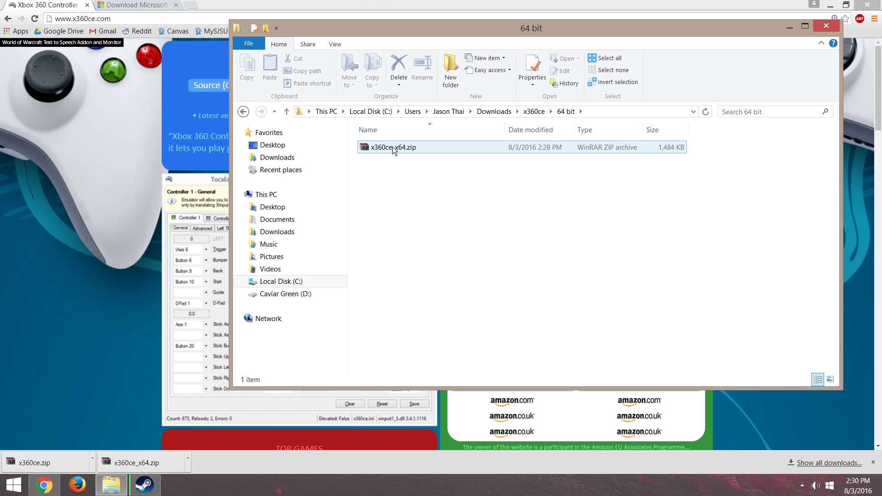
pyautogui.rightClick(392, 148)
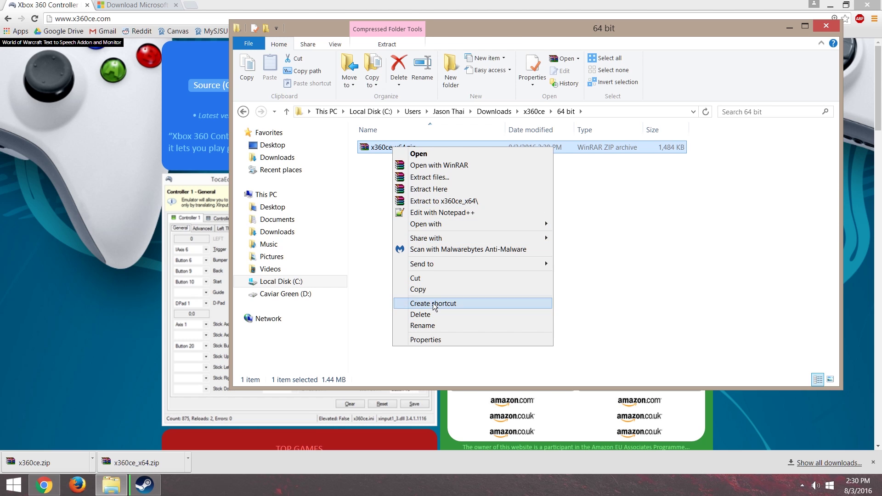
pyautogui.click(432, 189)
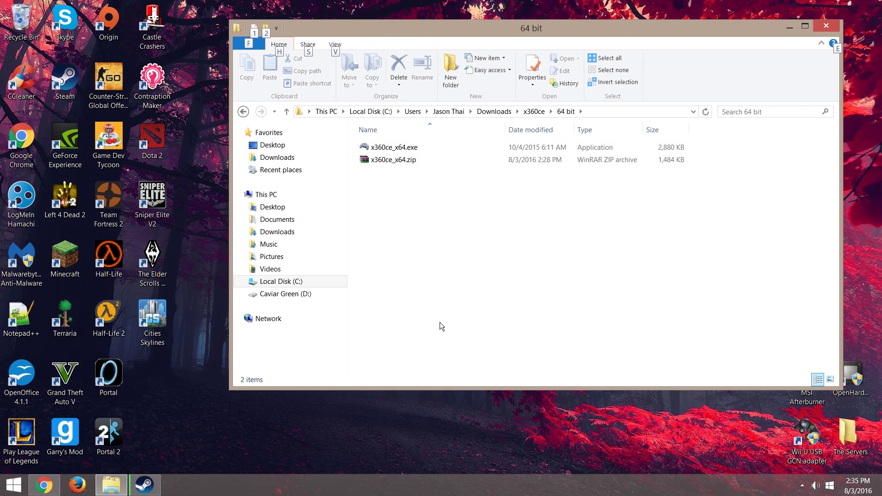
pyautogui.doubleClick(398, 151)
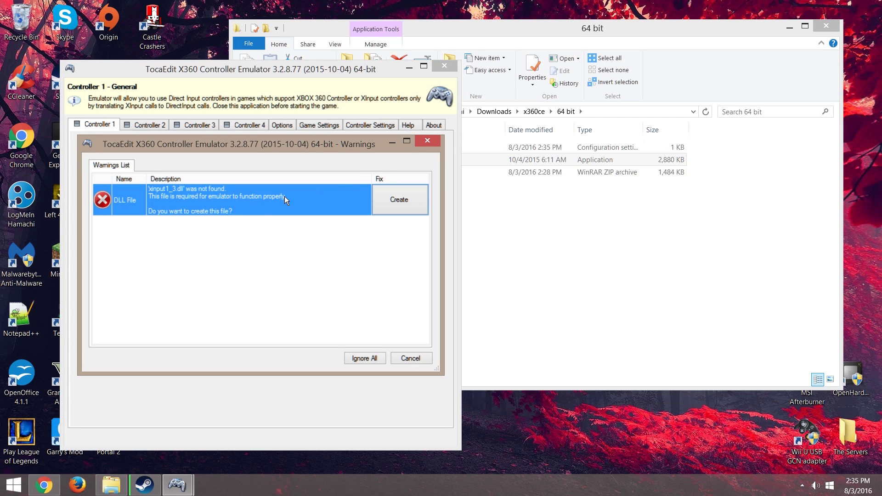
# Create the missing xinput1_3.dll and load the automatically found Internet default settings for Controller 1's vJoy device.
pyautogui.click(390, 199)
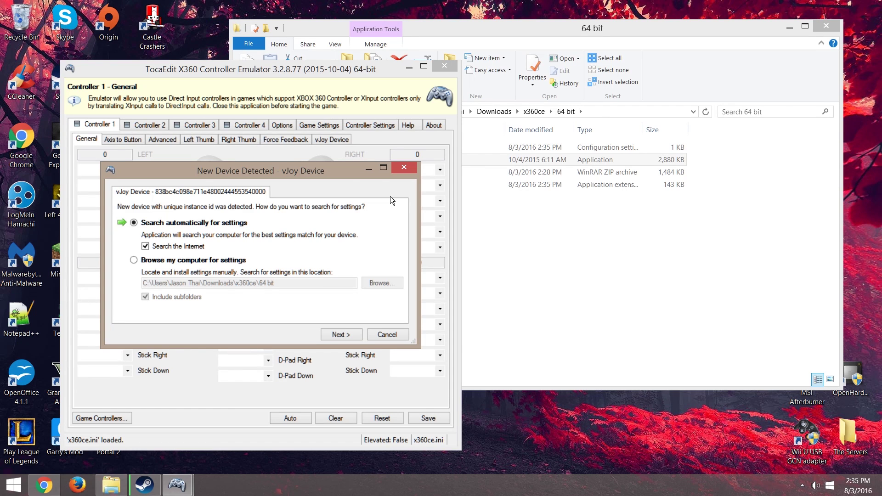
pyautogui.moveTo(344, 173); pyautogui.dragTo(716, 156)
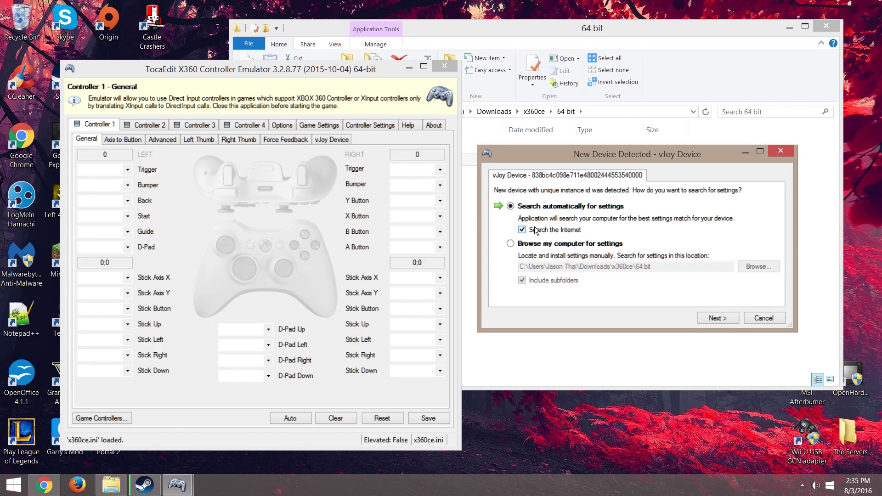
pyautogui.click(707, 320)
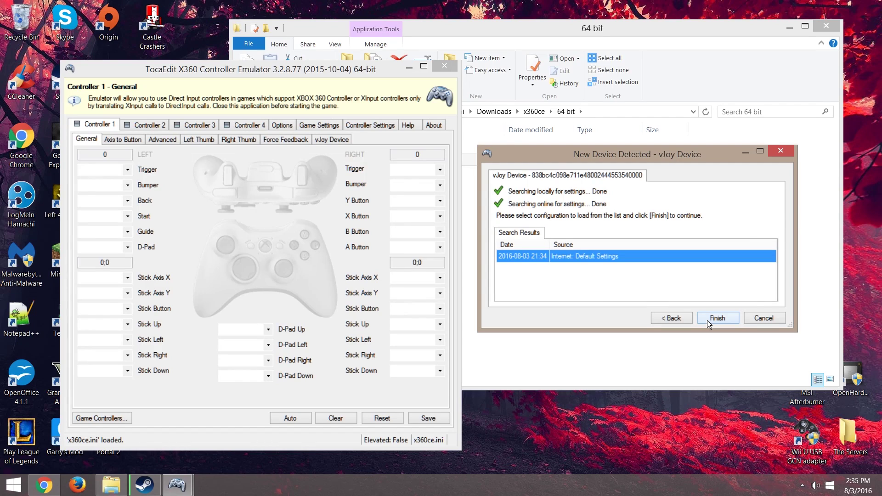
pyautogui.click(709, 318)
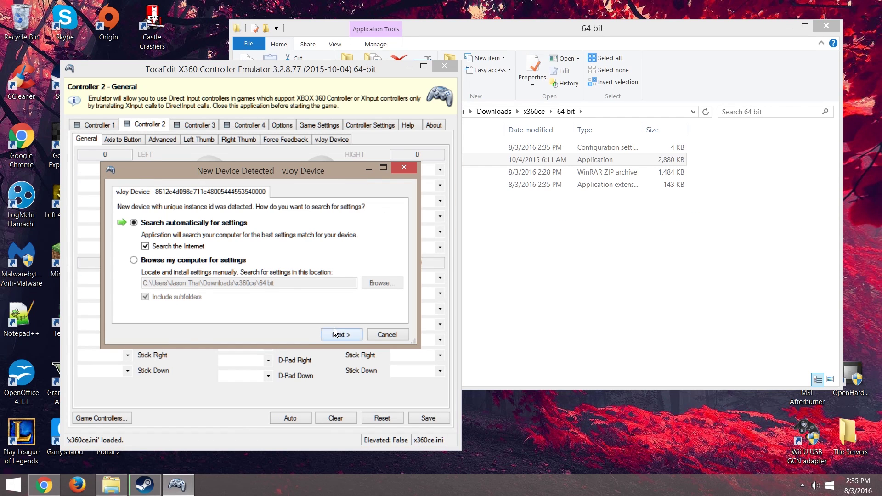
# Search automatically for vJoy device settings and load the Internet default settings for Controllers 2, 3 and 4.
pyautogui.click(345, 329)
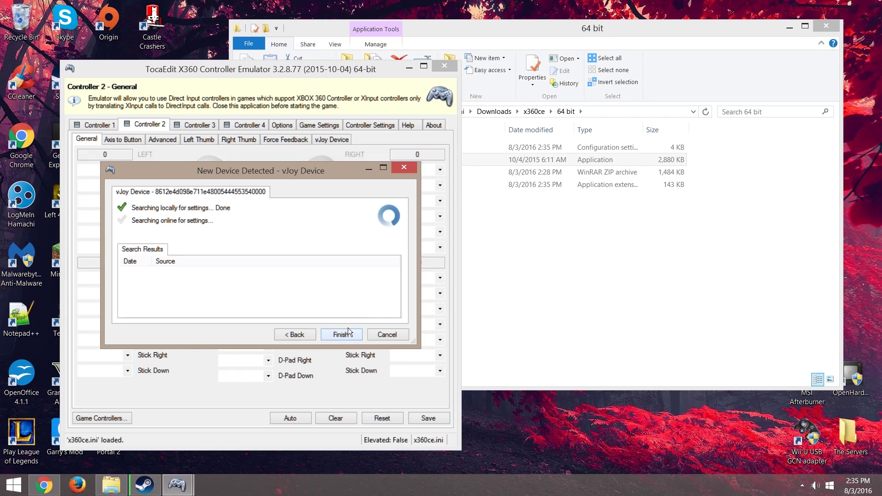
pyautogui.click(338, 335)
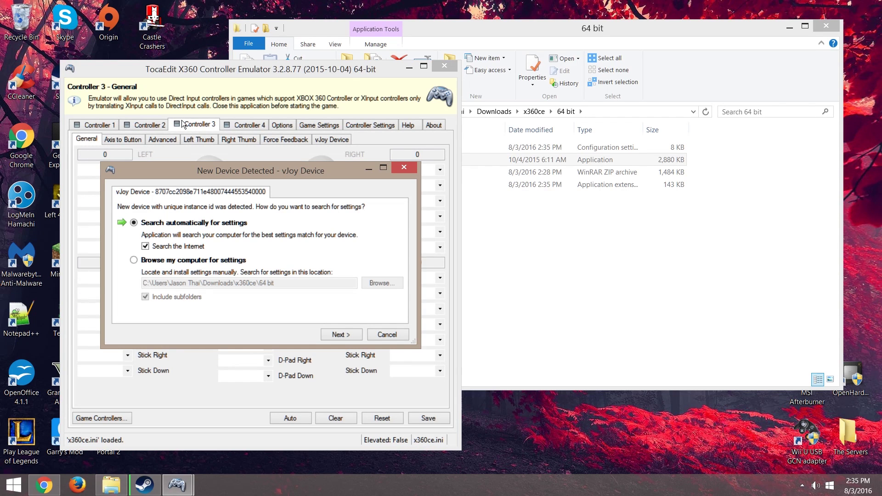
pyautogui.click(334, 333)
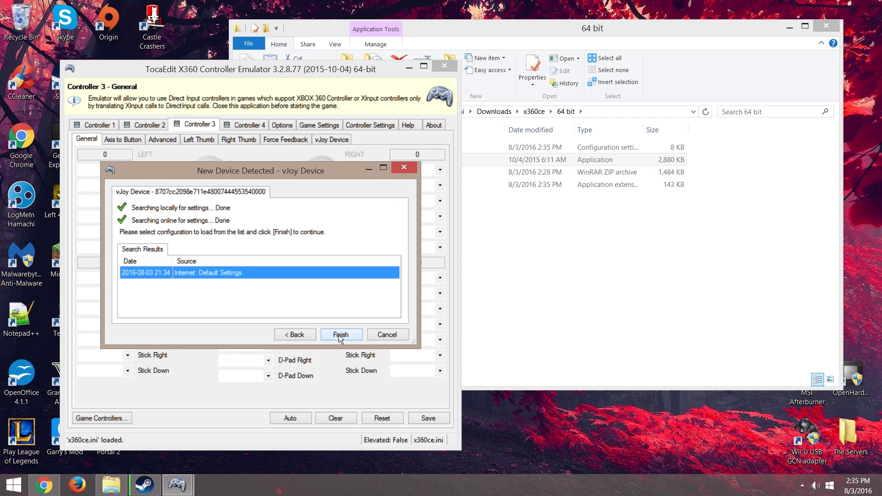
pyautogui.click(338, 334)
pyautogui.click(346, 335)
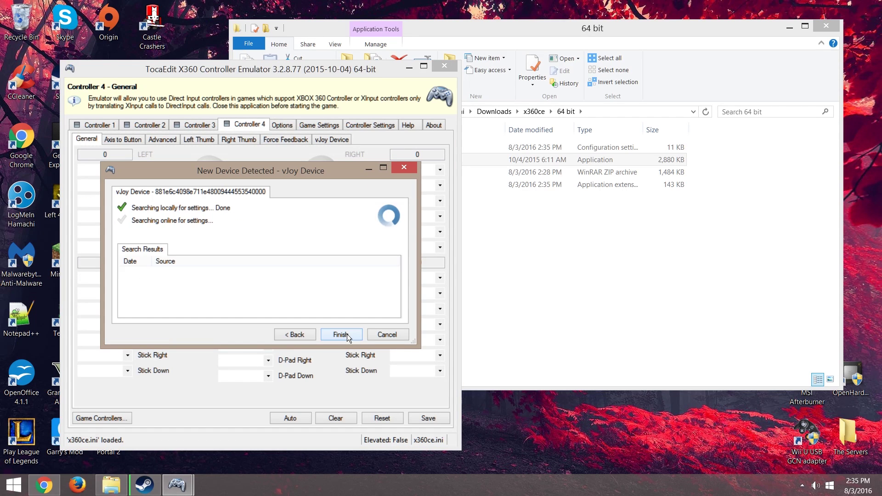
pyautogui.click(340, 334)
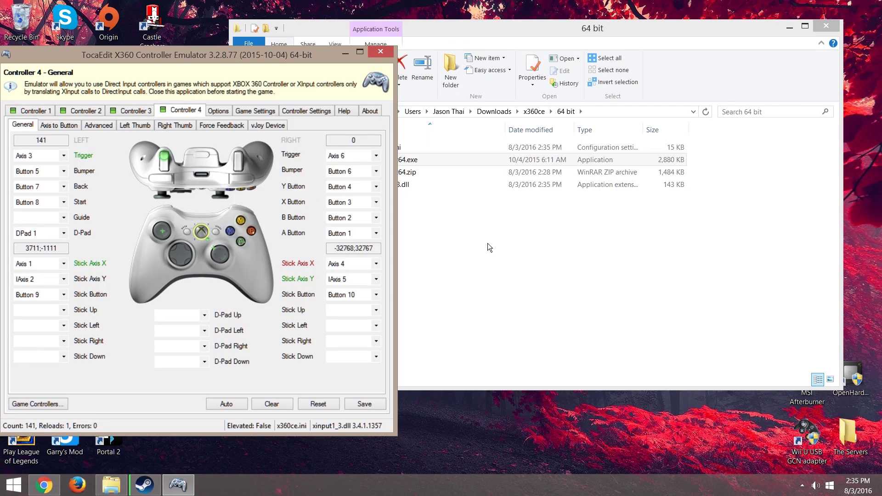
# Delete x360ce_x64.zip from the 64 bit folder.
pyautogui.click(427, 203)
pyautogui.click(398, 172)
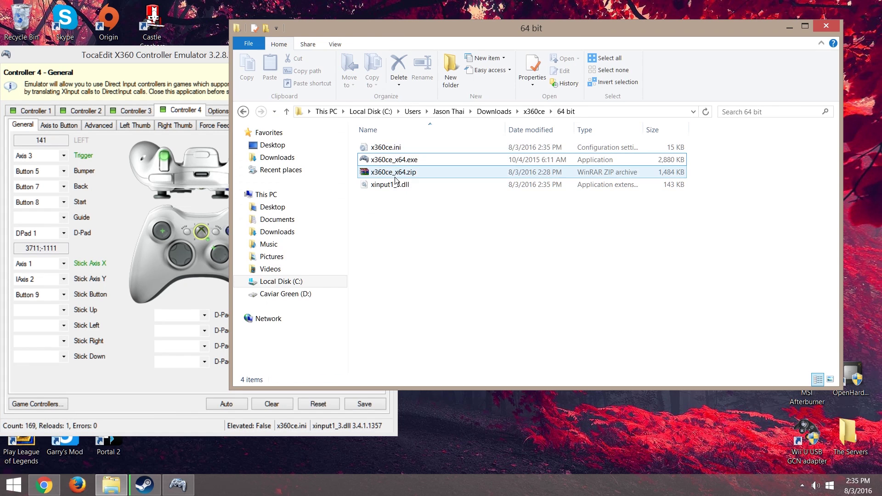
pyautogui.rightClick(393, 174)
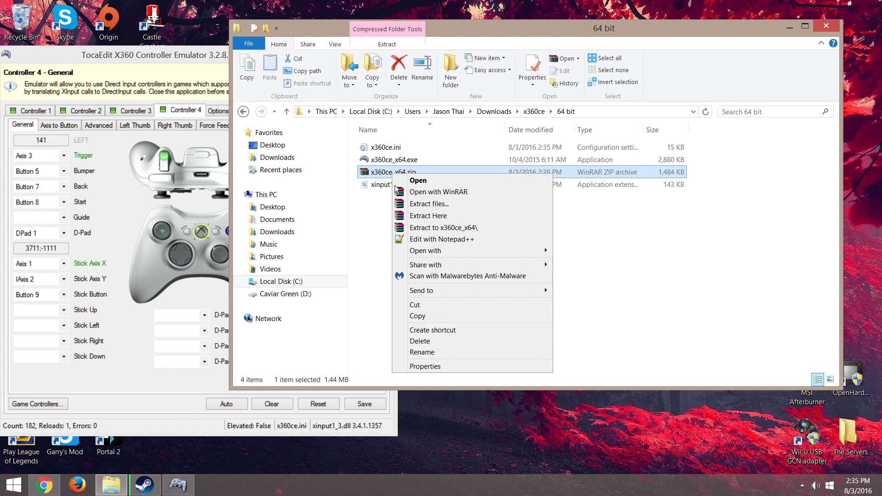
pyautogui.click(419, 346)
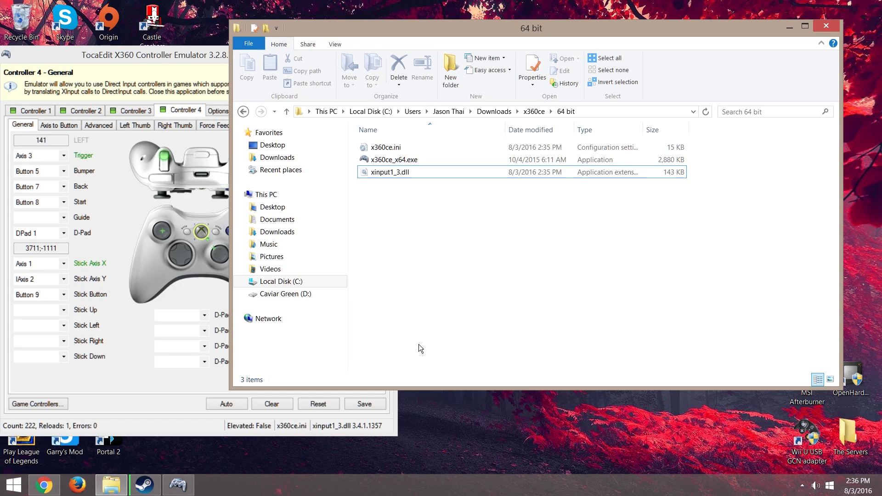
# Look through Controller 4's Axis to Button and Advanced settings, and show Controller 1's general mappings.
pyautogui.moveTo(372, 29); pyautogui.dragTo(514, 26)
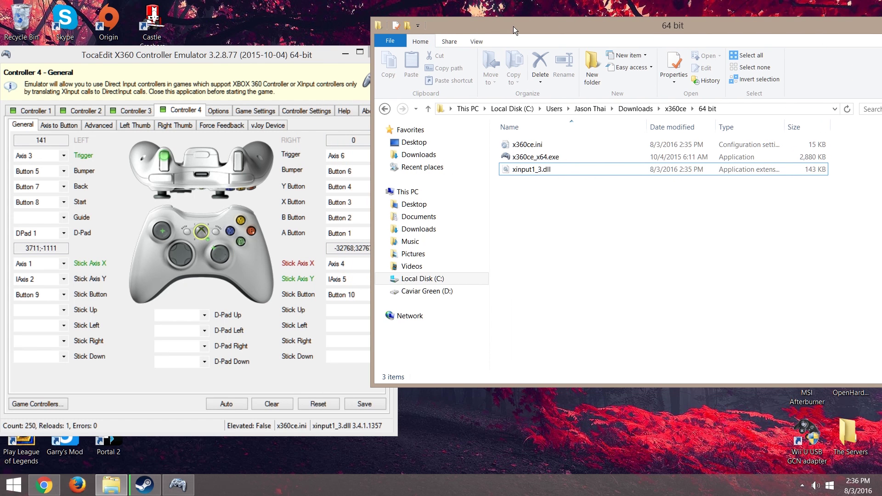
pyautogui.moveTo(256, 54); pyautogui.dragTo(385, 37)
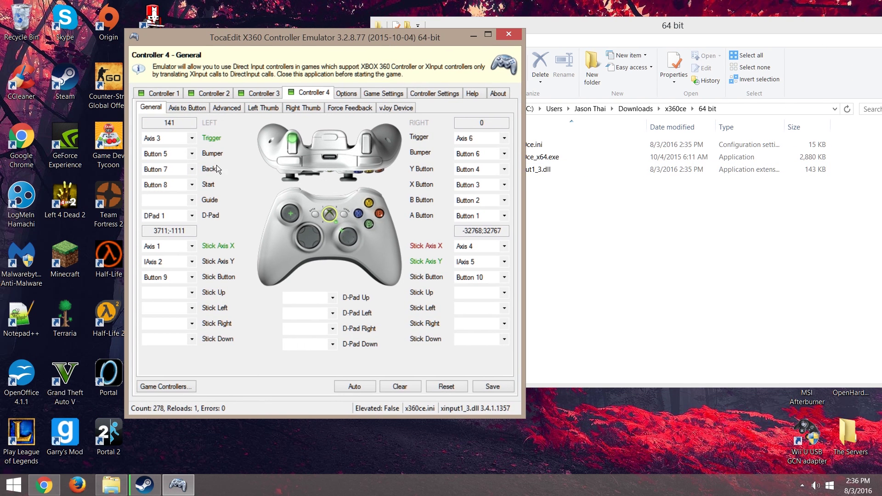
pyautogui.click(187, 109)
pyautogui.click(211, 111)
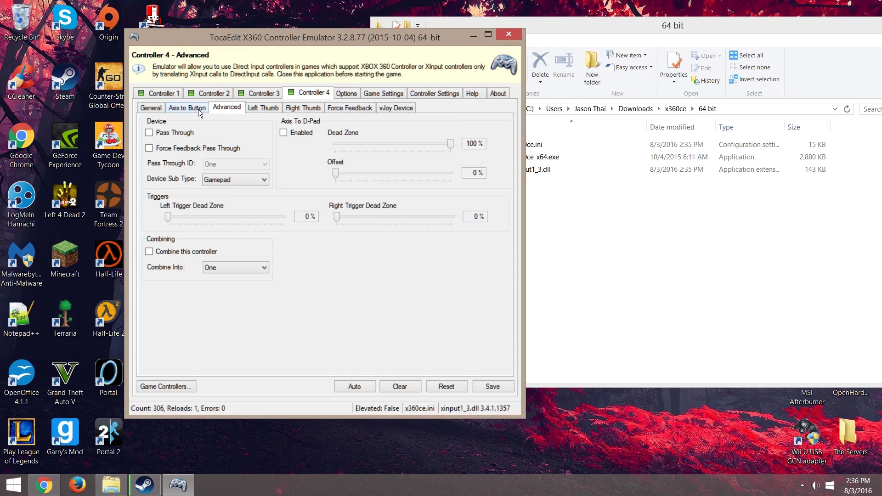
pyautogui.click(151, 108)
pyautogui.click(161, 92)
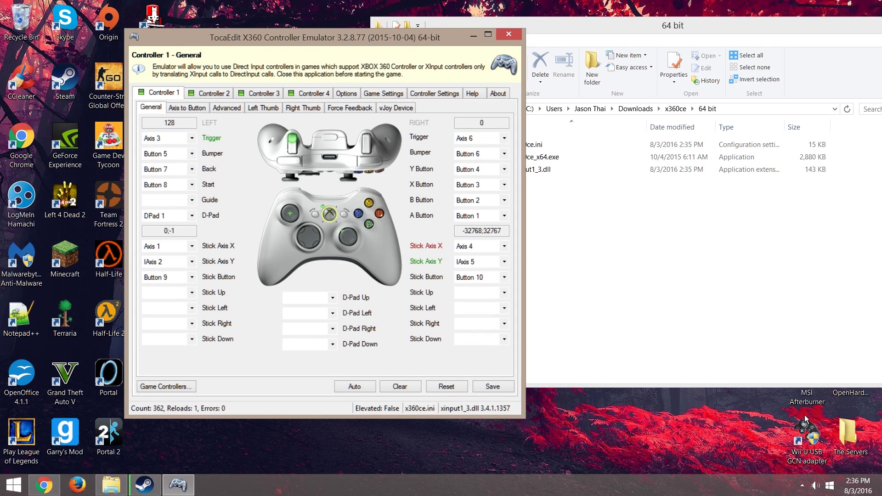
# Launch the Wii U USB GCN adapter driver with permission to make changes, start it, and place the emulator window beside it.
pyautogui.click(806, 426)
pyautogui.doubleClick(806, 426)
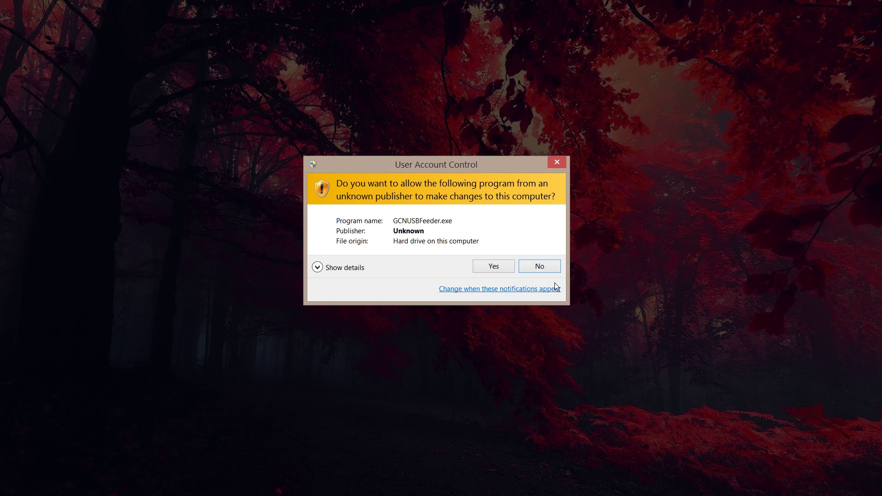
pyautogui.click(496, 267)
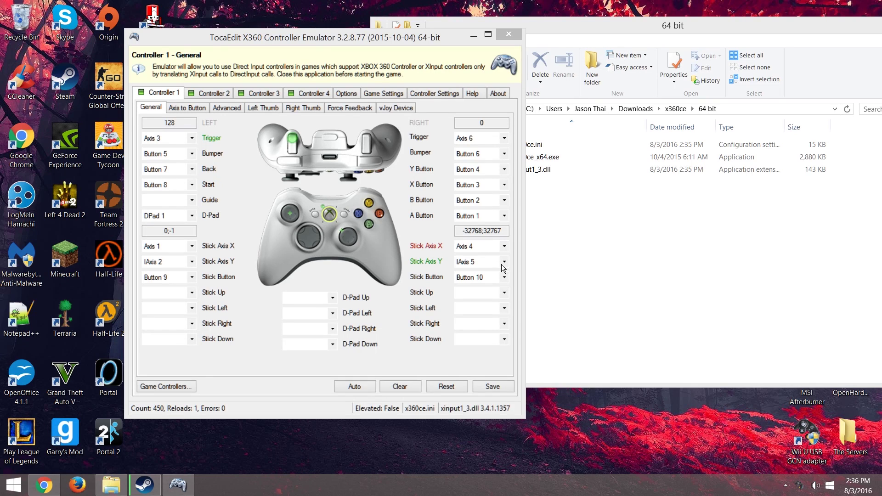
pyautogui.moveTo(368, 42); pyautogui.dragTo(695, 37)
pyautogui.click(306, 155)
pyautogui.click(357, 134)
pyautogui.moveTo(539, 32); pyautogui.dragTo(409, 23)
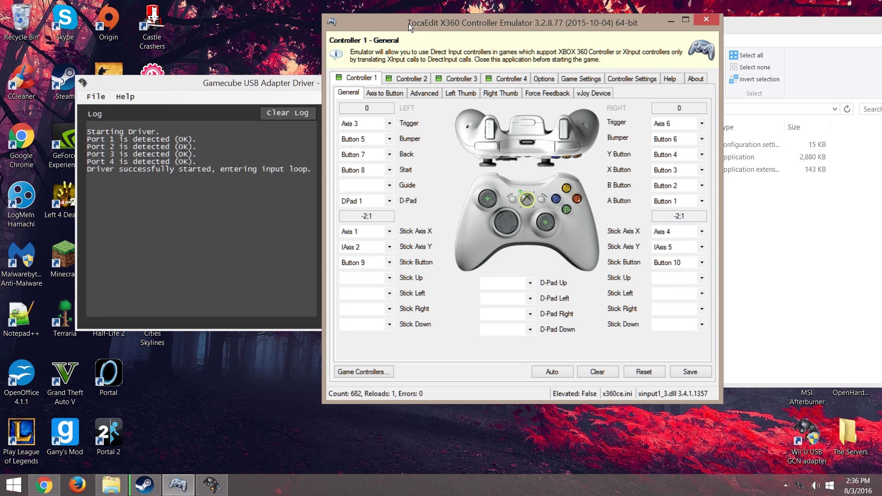
# Set Controller 1's left thumb X axis to 80% anti-dead zone and 30% dead zone, and its Y axis anti-dead zone to 80%.
pyautogui.click(393, 92)
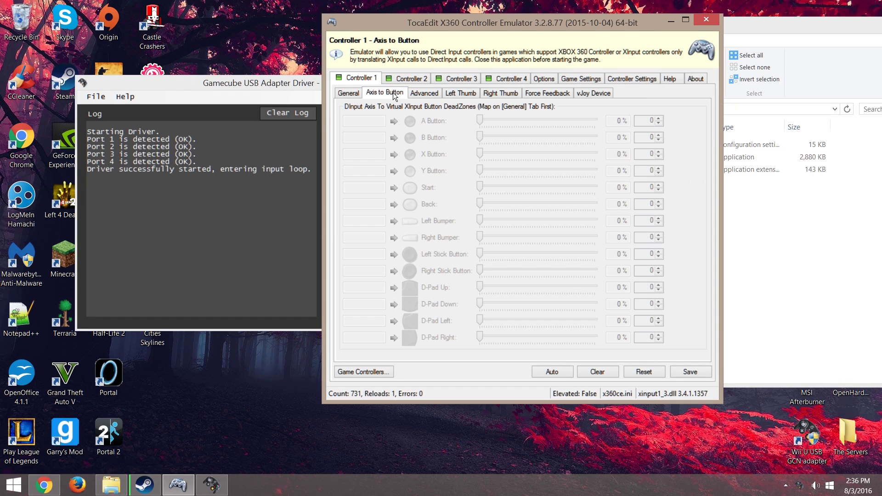
pyautogui.click(419, 90)
pyautogui.click(453, 90)
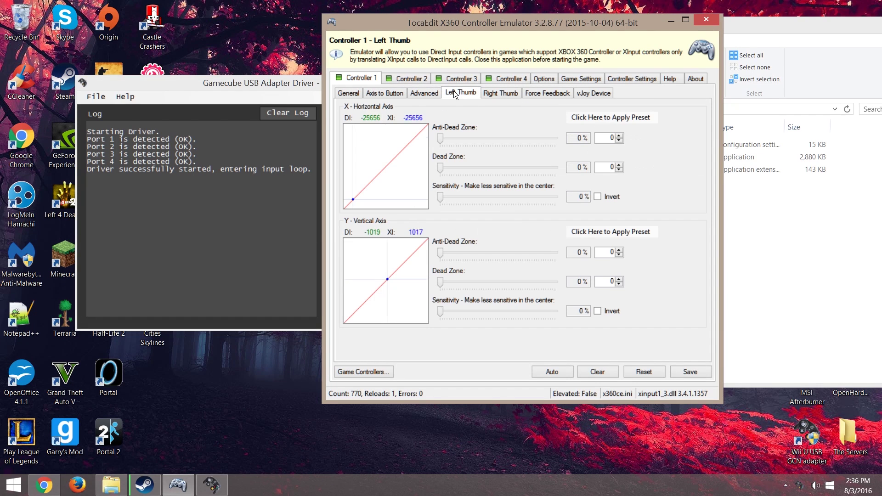
pyautogui.moveTo(441, 143); pyautogui.dragTo(533, 142)
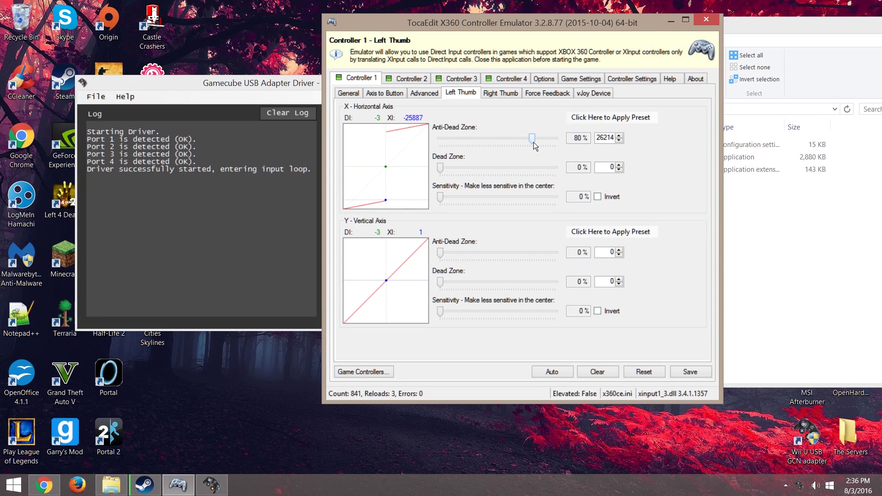
pyautogui.moveTo(443, 169); pyautogui.dragTo(475, 169)
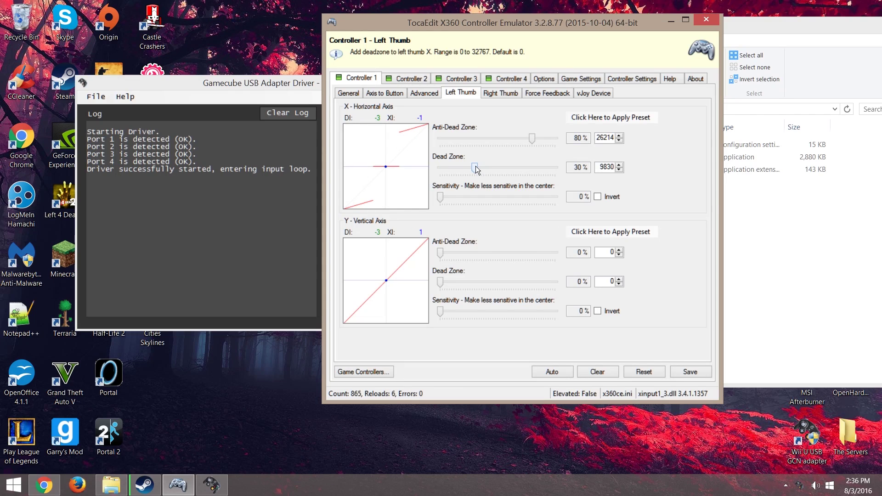
pyautogui.moveTo(445, 252); pyautogui.dragTo(531, 248)
# Review the Left Thumb settings across all four controllers and return to Controller 1's general mappings.
pyautogui.click(409, 77)
pyautogui.click(458, 92)
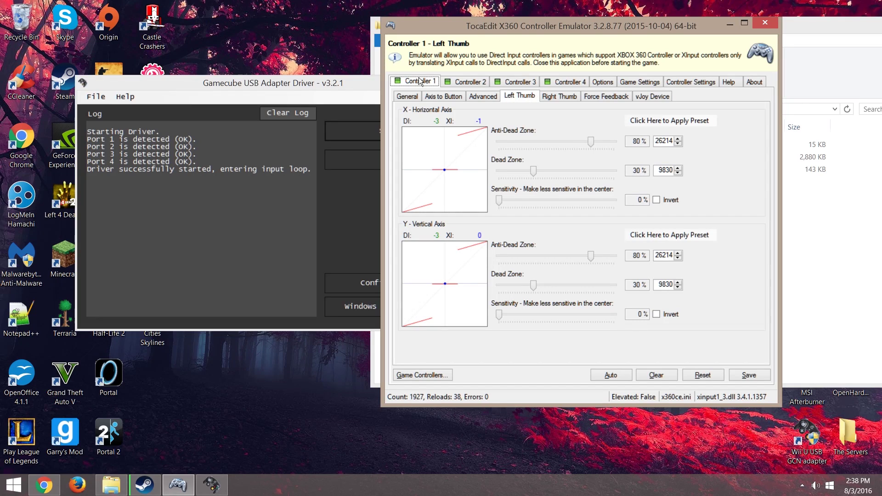
pyautogui.click(470, 81)
pyautogui.click(520, 84)
pyautogui.click(566, 83)
pyautogui.click(431, 84)
pyautogui.click(411, 97)
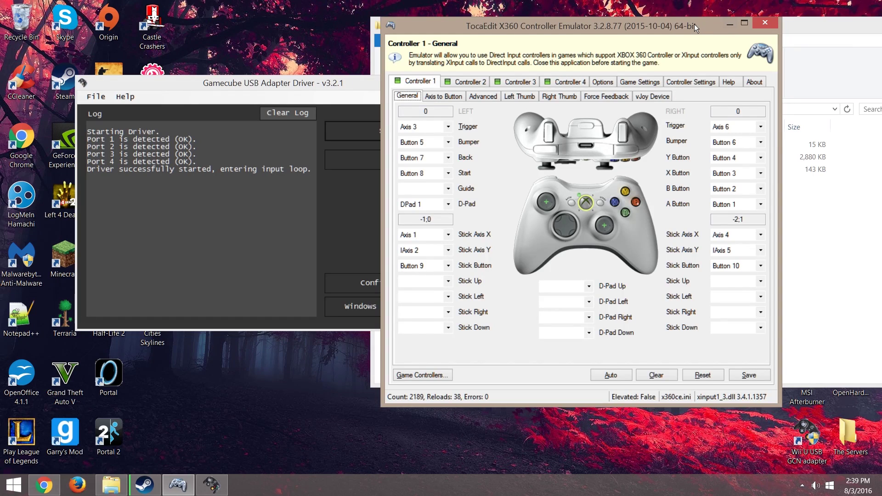
# Save the controller settings in the 64-bit emulator and close it.
pyautogui.moveTo(690, 25); pyautogui.dragTo(638, 45)
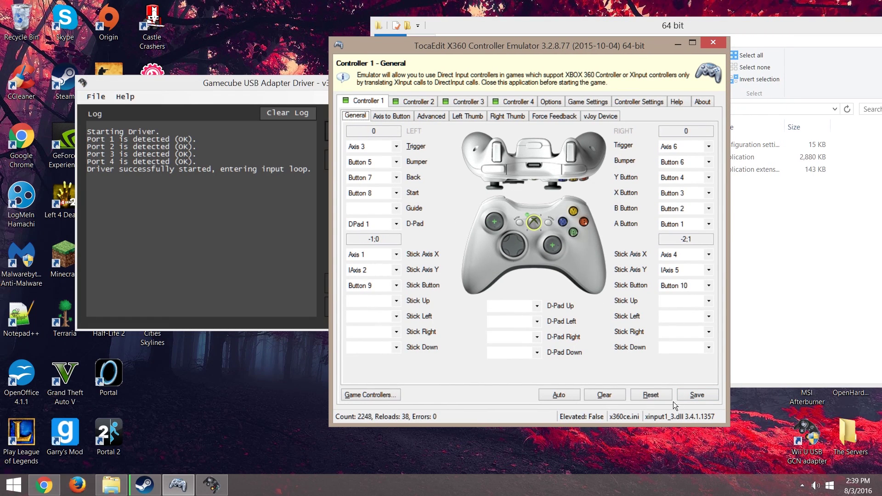
pyautogui.click(696, 396)
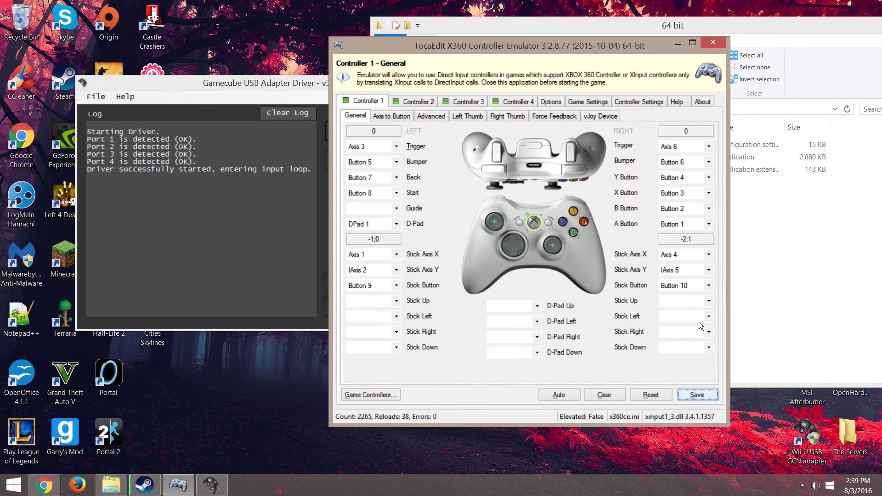
pyautogui.click(709, 41)
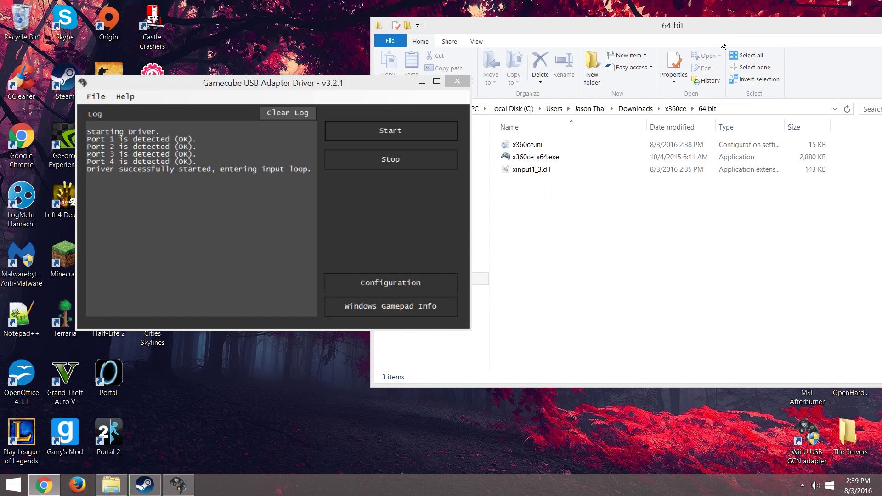
# Extract x360ce.zip directly into the 32 bit folder and launch the extracted x360ce.exe.
pyautogui.moveTo(688, 24); pyautogui.dragTo(572, 23)
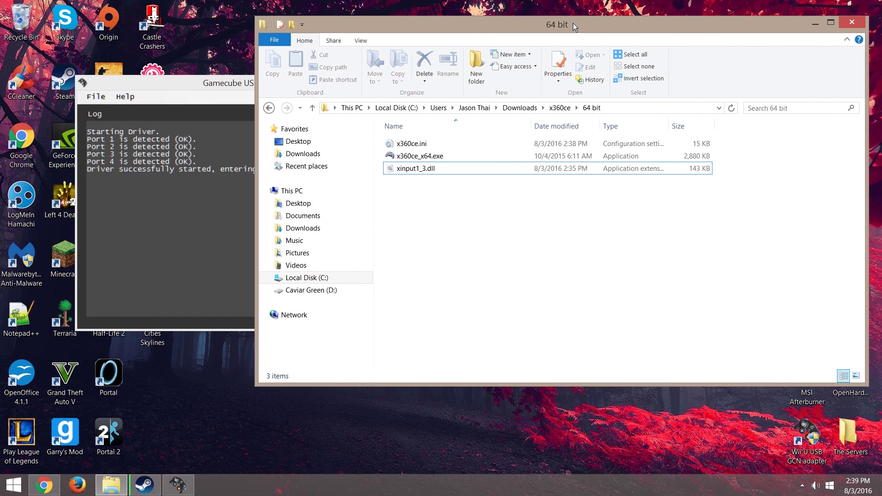
pyautogui.click(560, 108)
pyautogui.doubleClick(427, 143)
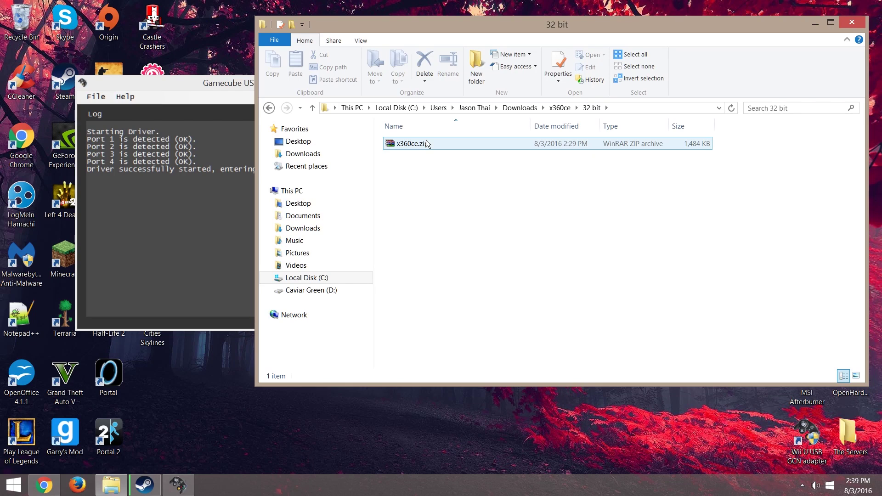
pyautogui.rightClick(423, 148)
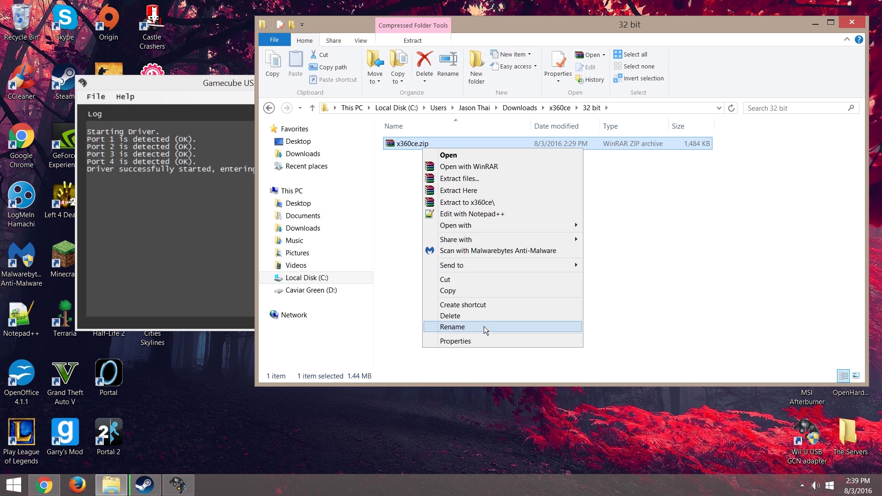
pyautogui.click(458, 190)
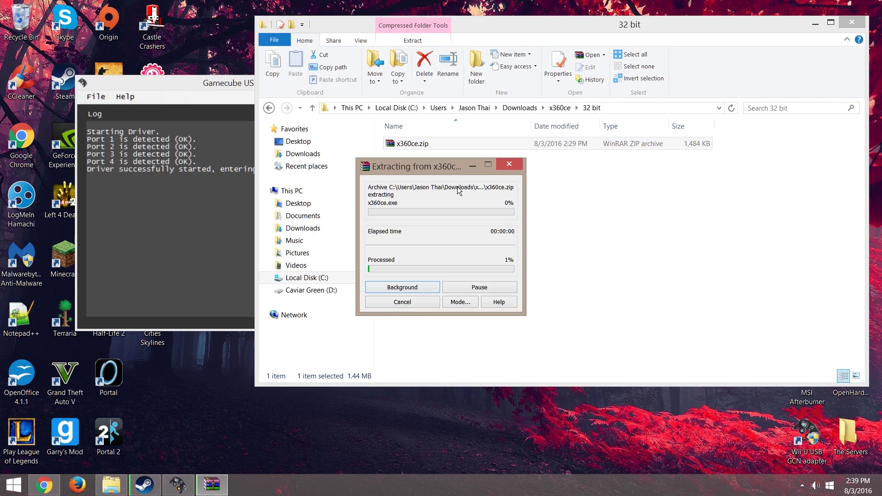
pyautogui.click(429, 144)
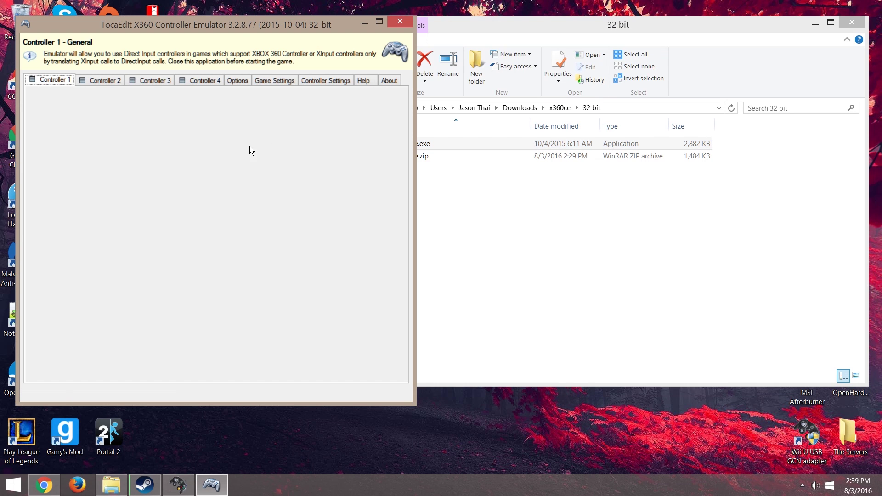
# Search automatically for settings for the four detected vJoy devices in the 32-bit emulator and load the internet default settings for each.
pyautogui.click(340, 161)
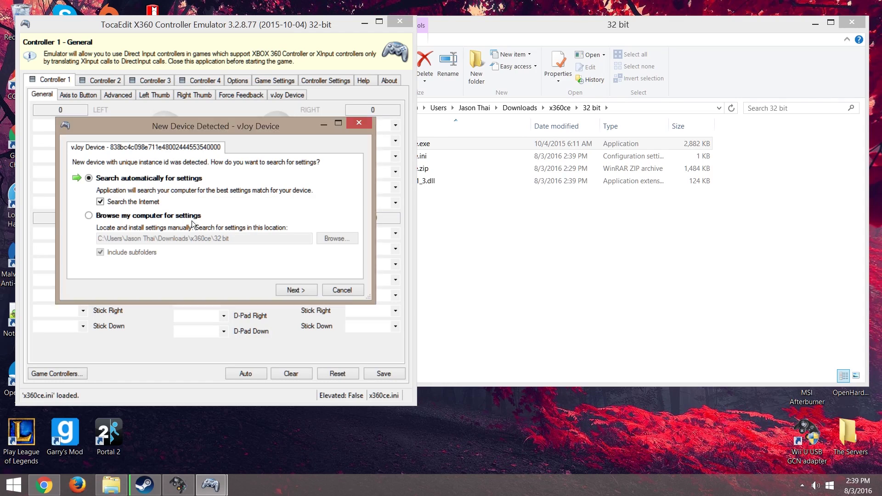
pyautogui.click(294, 286)
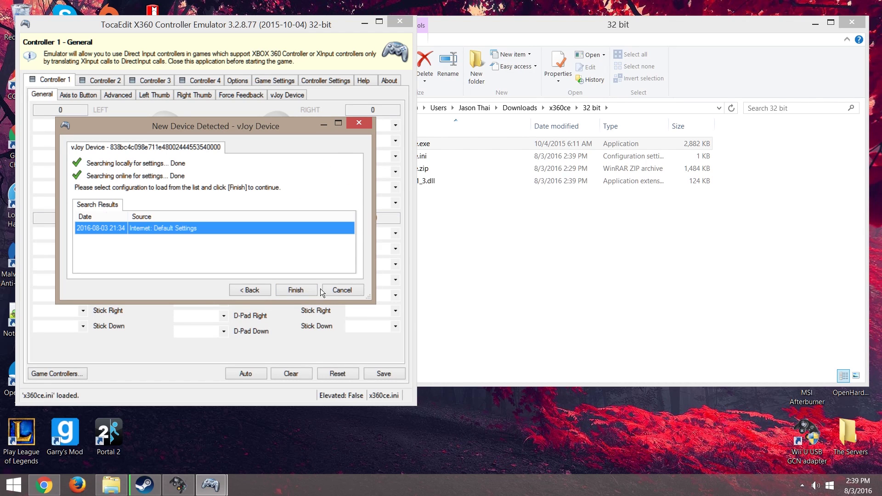
pyautogui.click(295, 290)
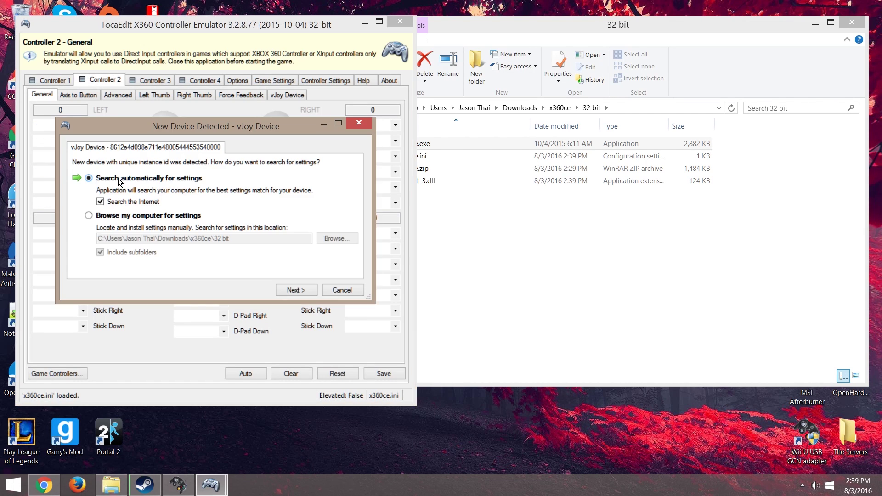
pyautogui.click(298, 290)
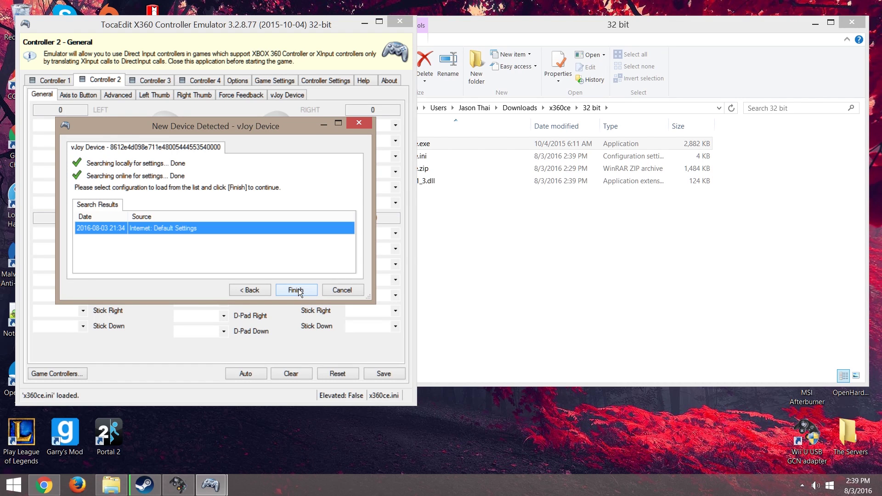
pyautogui.click(299, 288)
pyautogui.click(296, 289)
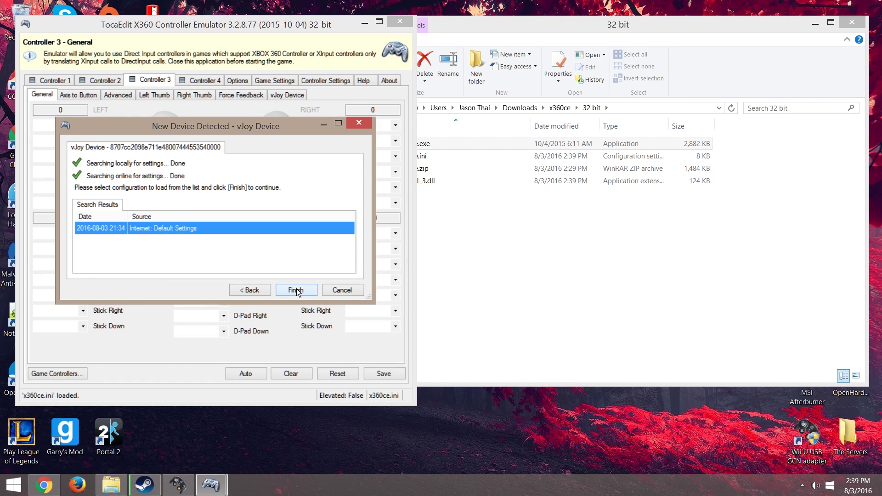
pyautogui.click(296, 288)
pyautogui.click(296, 288)
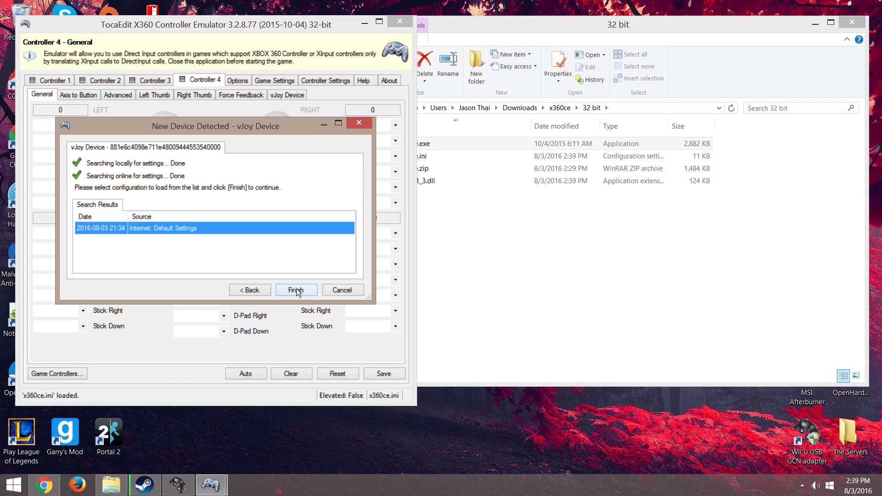
pyautogui.click(296, 288)
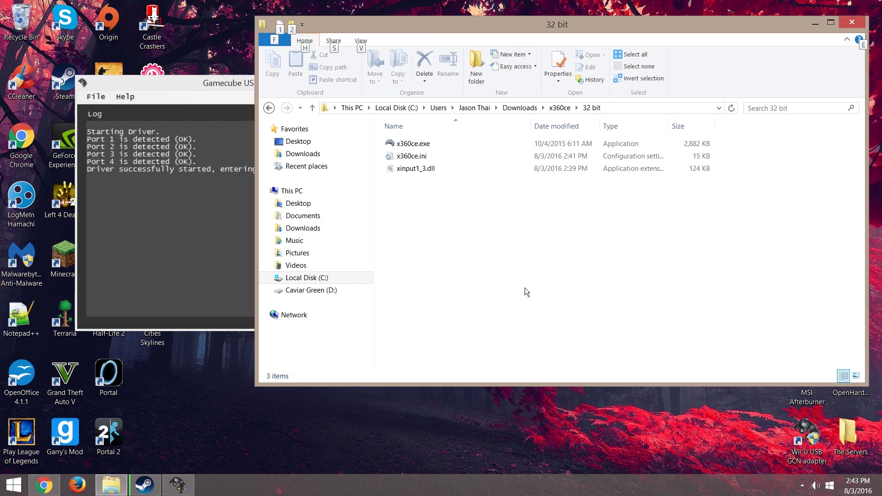
# Copy x360ce.ini, x360ce_x64.exe and xinput1_3.dll from the 64 bit folder and look into the 32 bit folder.
pyautogui.click(560, 109)
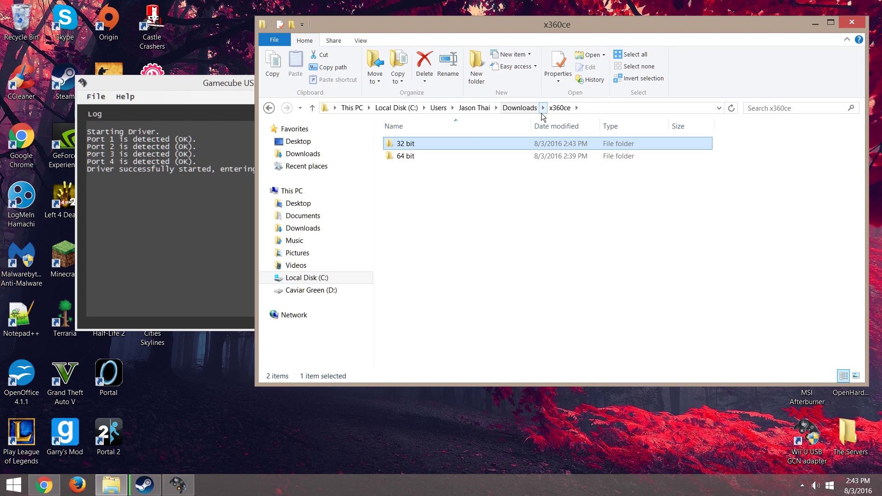
pyautogui.doubleClick(415, 156)
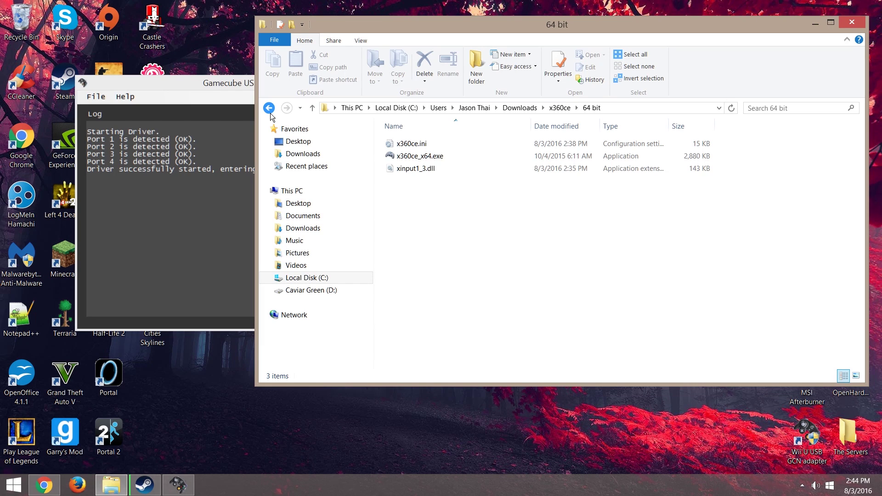
pyautogui.moveTo(471, 210); pyautogui.dragTo(417, 142)
pyautogui.rightClick(417, 142)
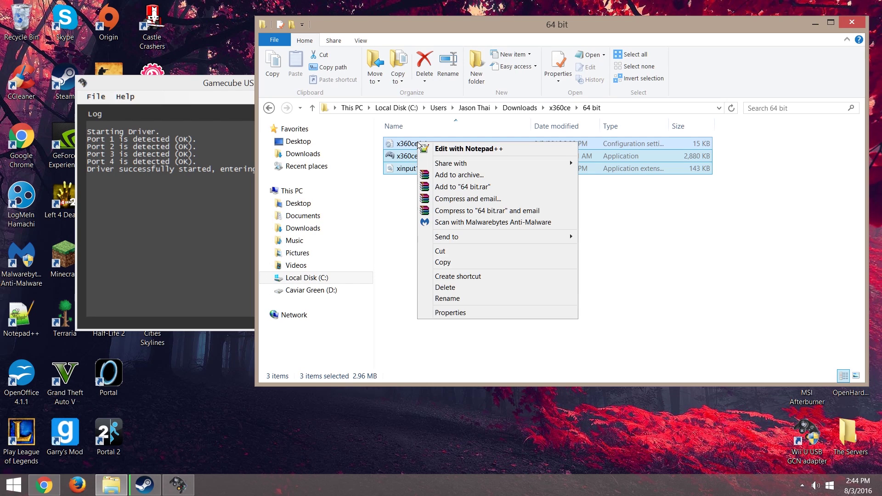
pyautogui.click(442, 262)
pyautogui.click(559, 107)
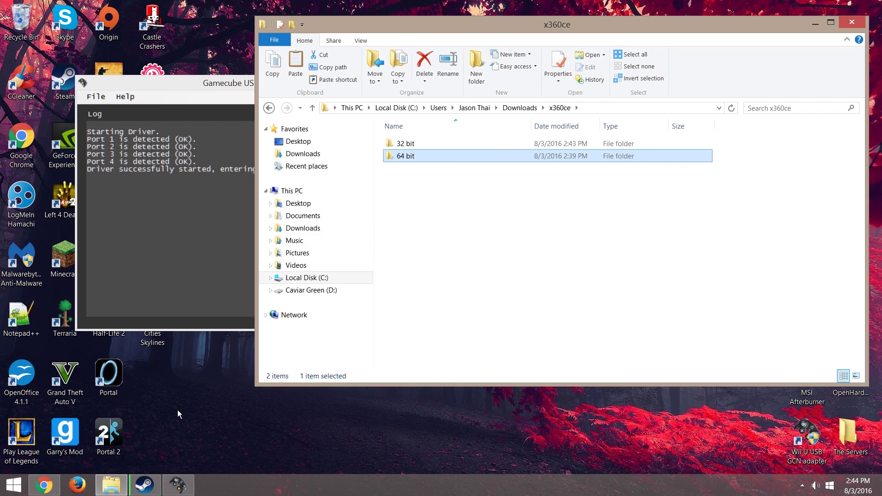
pyautogui.doubleClick(409, 143)
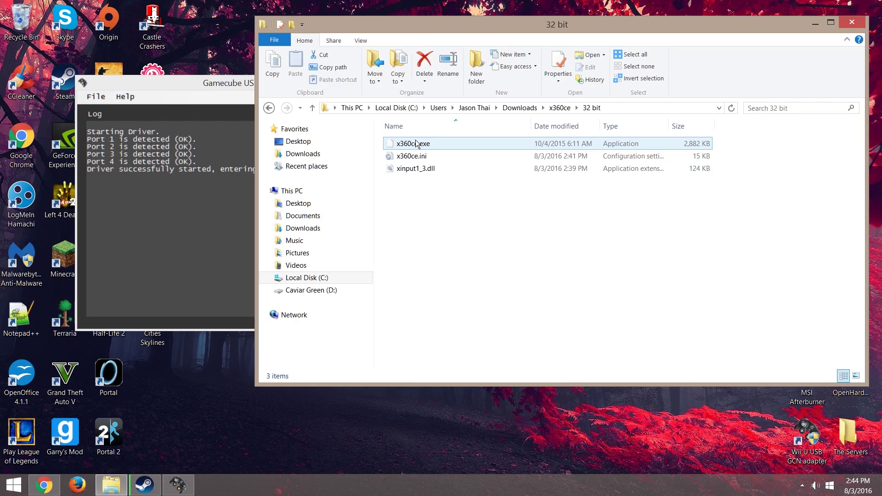
pyautogui.press('BackSpace')
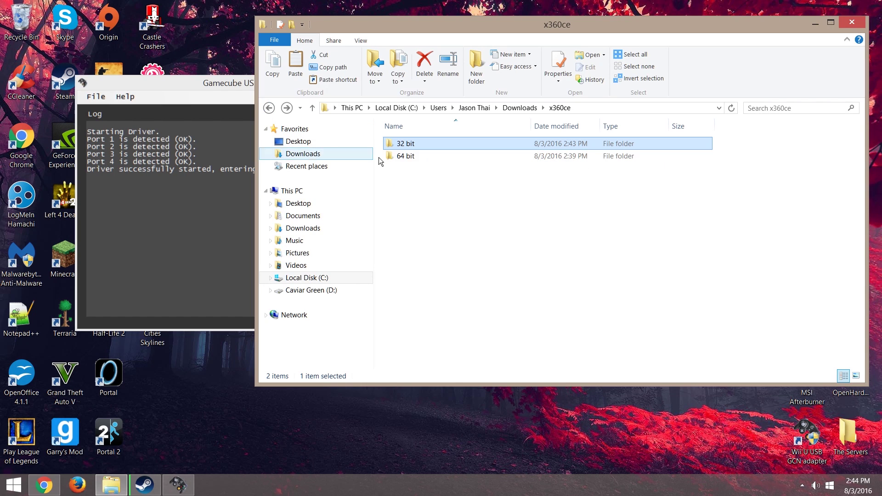
# Open the CastleCrashers game folder in Local Disk (C:) under Program Files (x86)\Steam\SteamApps\common.
pyautogui.click(327, 282)
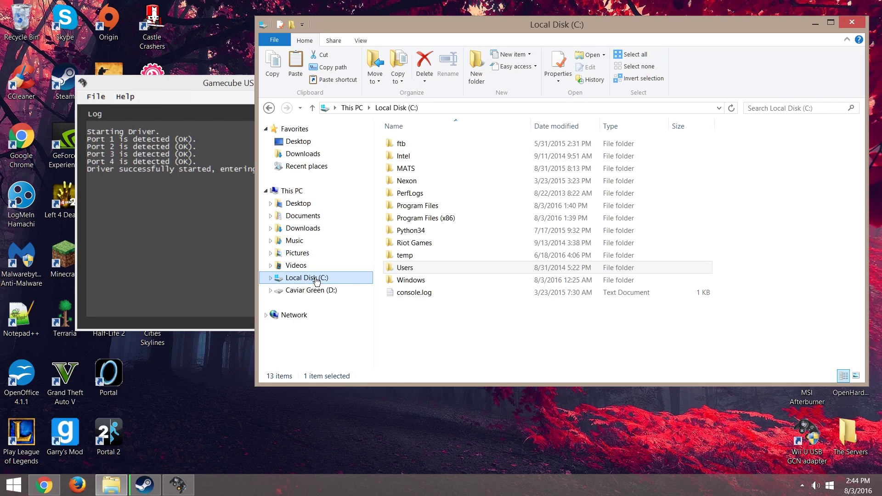
pyautogui.doubleClick(461, 218)
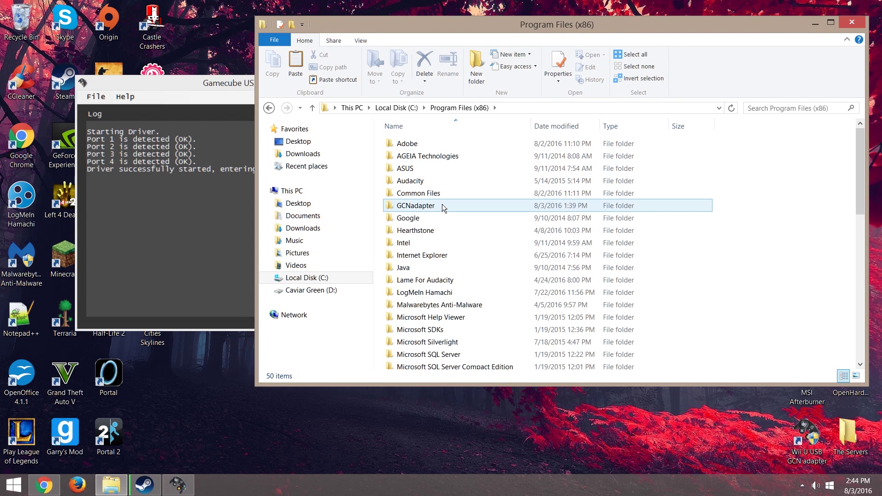
pyautogui.scroll(-10, 442, 204)
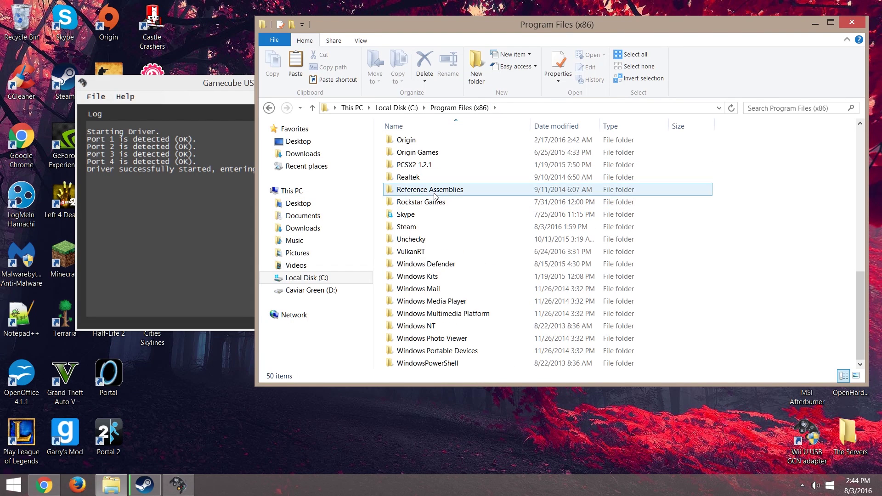
pyautogui.scroll(2, 433, 178)
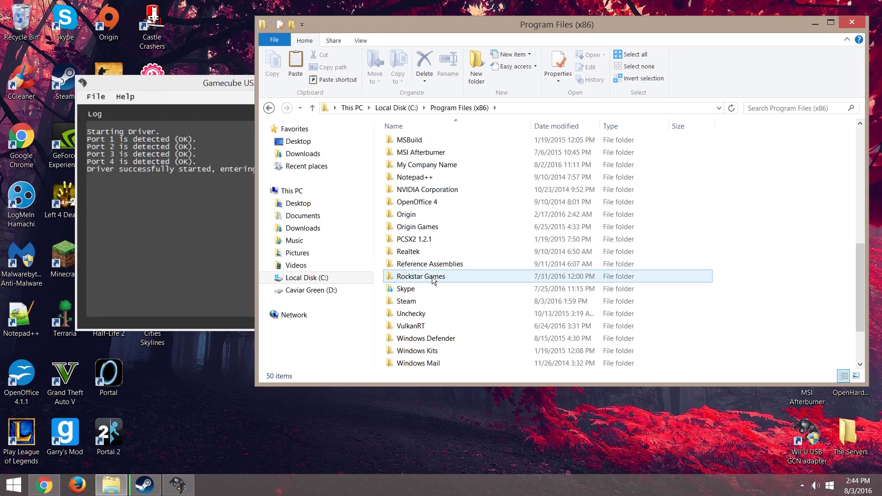
pyautogui.doubleClick(430, 301)
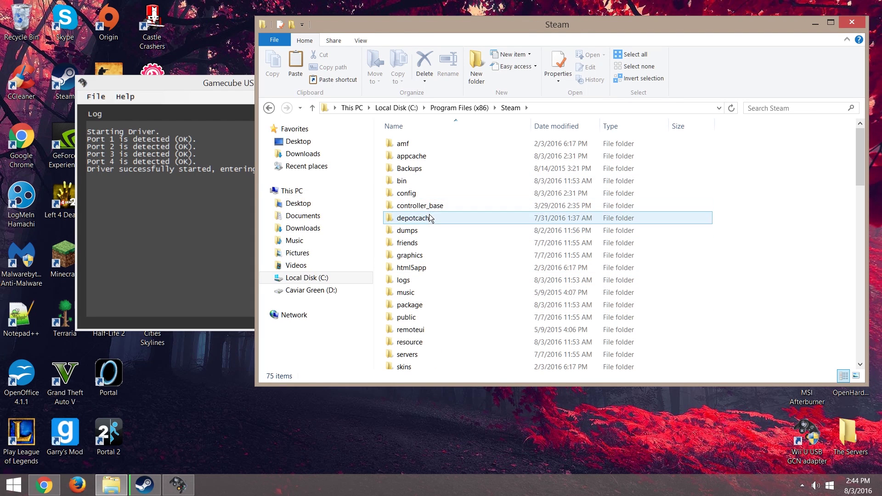
pyautogui.scroll(-6, 430, 219)
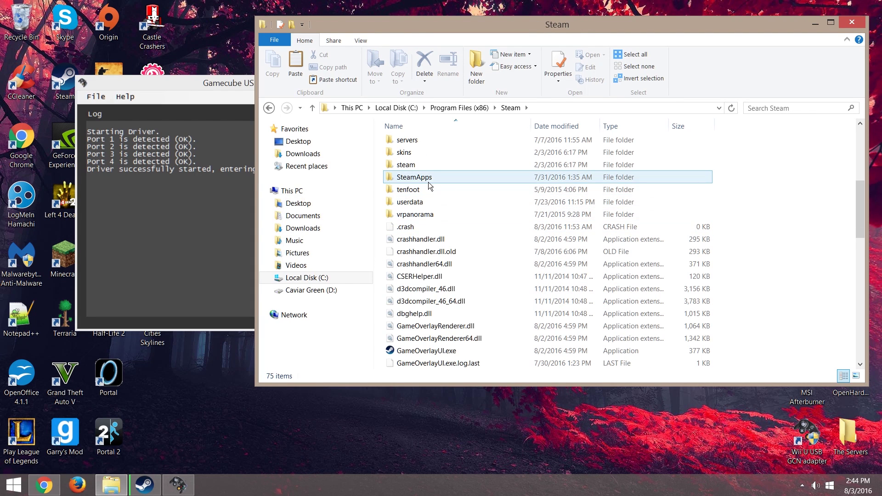
pyautogui.doubleClick(428, 181)
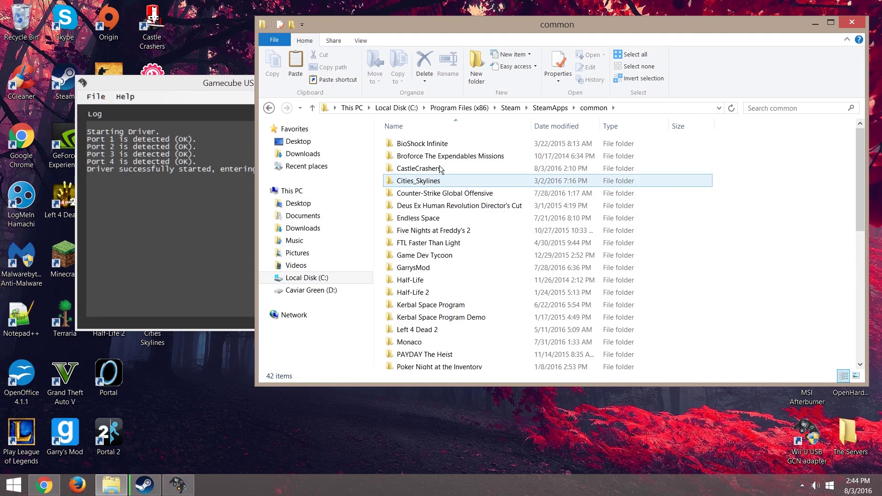
pyautogui.scroll(-8, 432, 283)
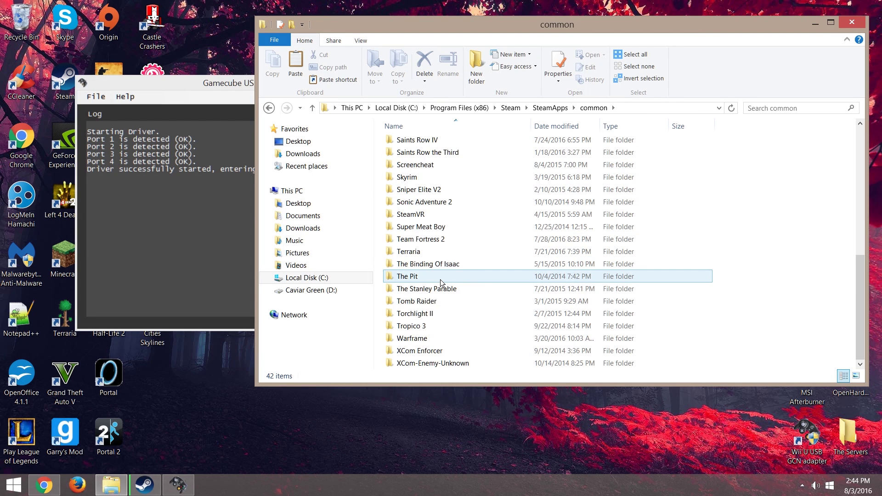
pyautogui.scroll(8, 439, 282)
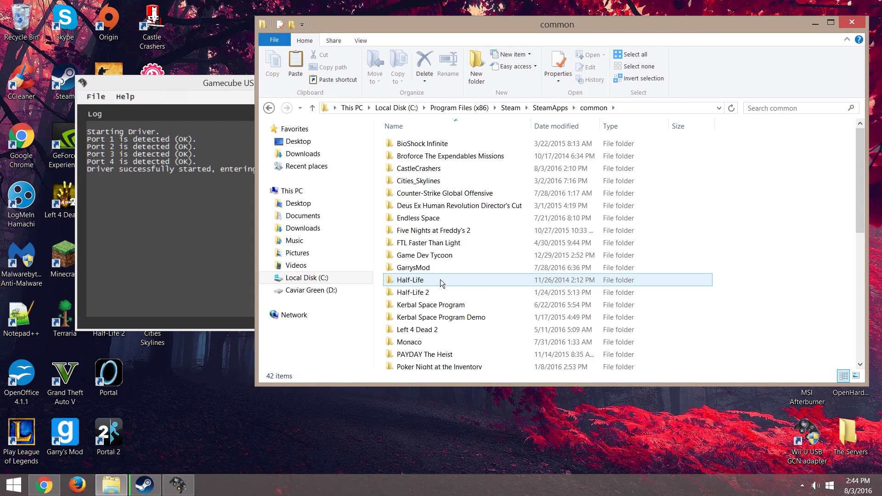
pyautogui.doubleClick(427, 172)
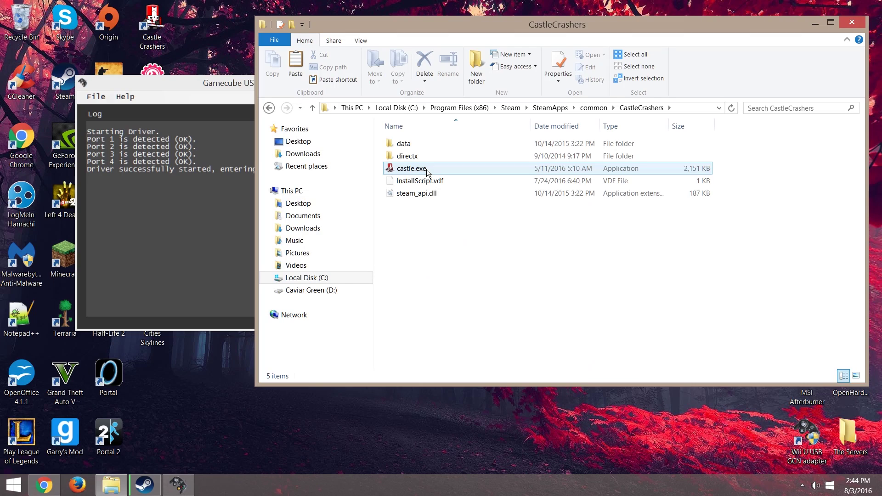
# Paste the three copied 64-bit emulator files into the CastleCrashers folder.
pyautogui.rightClick(421, 229)
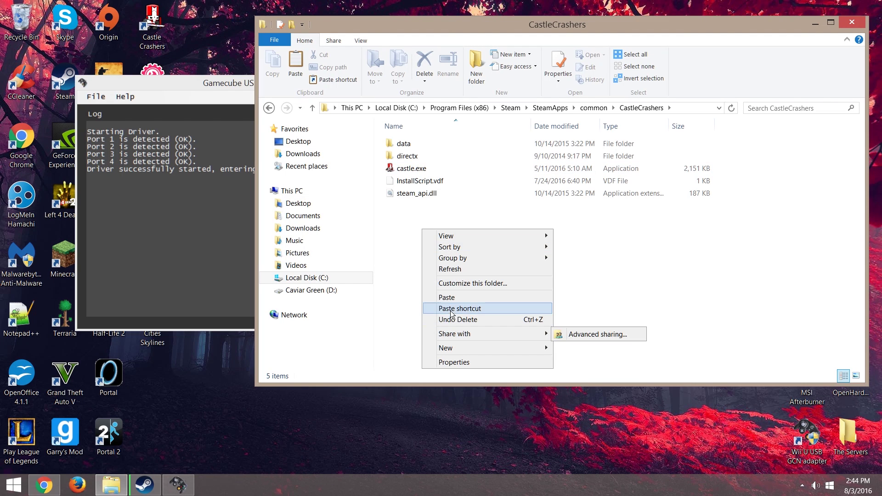
pyautogui.click(450, 295)
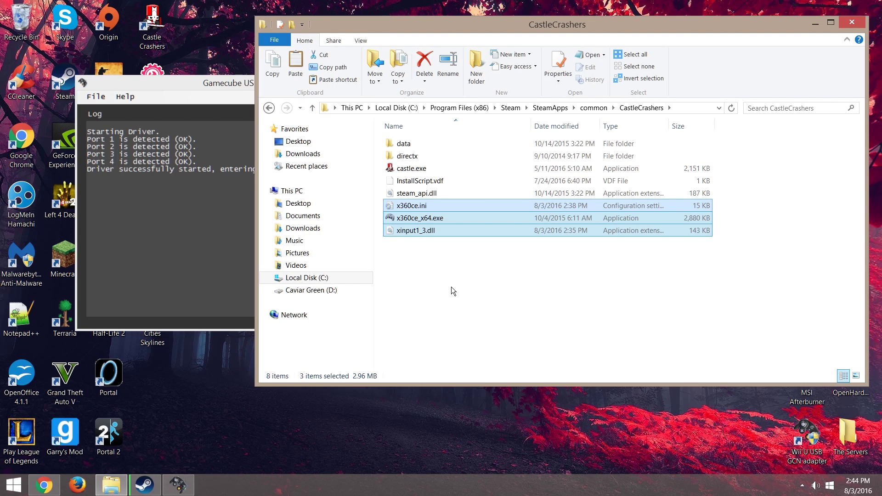
pyautogui.click(451, 287)
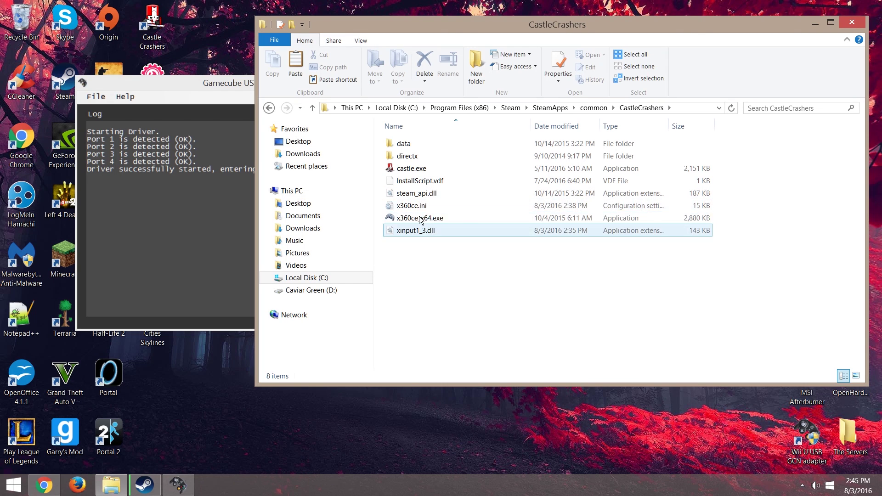
# Launch x360ce_x64.exe from the CastleCrashers folder to check whether it matches the game's architecture, and close it.
pyautogui.moveTo(422, 222)
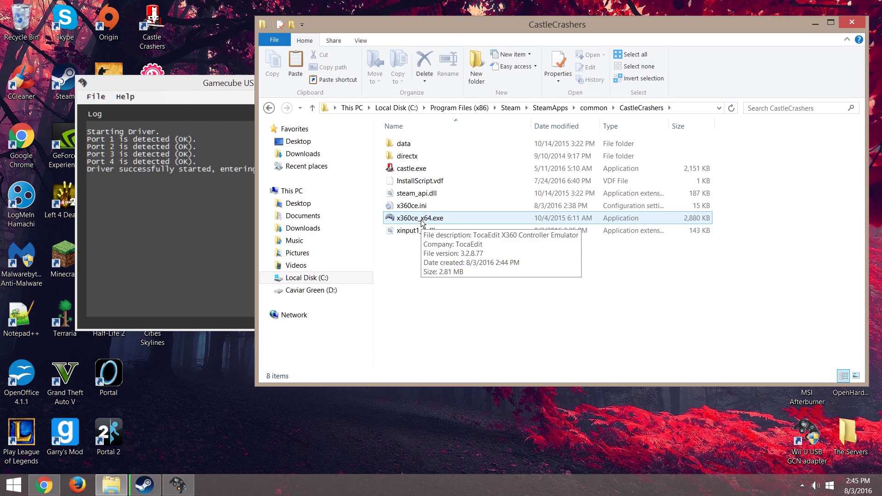
pyautogui.doubleClick(418, 219)
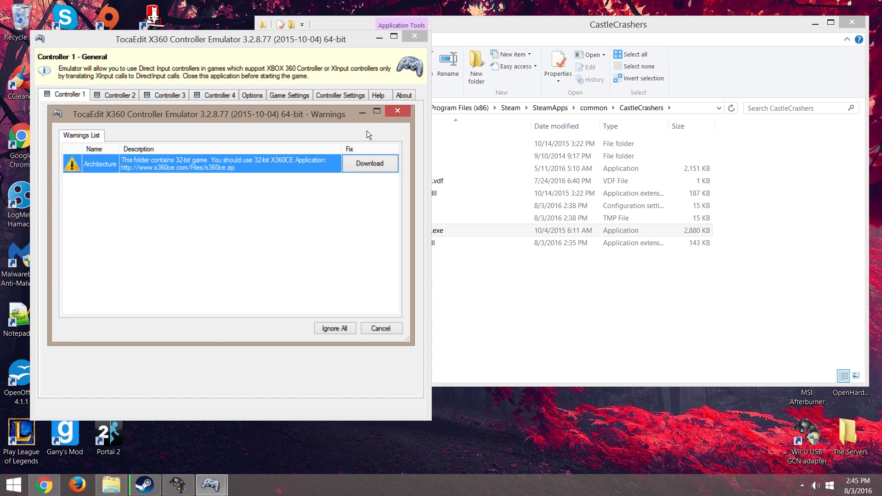
pyautogui.click(396, 111)
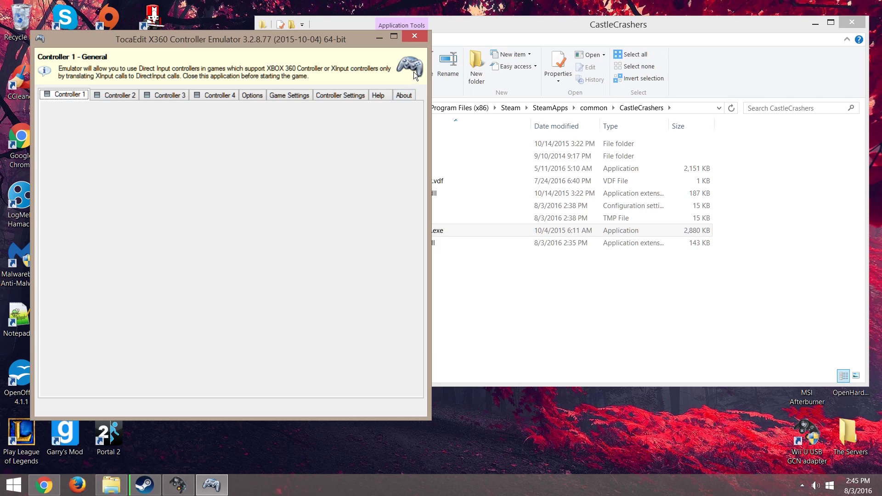
pyautogui.click(413, 41)
# Delete x360ce.ini, x360ce_x64.exe and xinput1_3.dll from the CastleCrashers folder.
pyautogui.moveTo(442, 256); pyautogui.dragTo(415, 206)
pyautogui.rightClick(414, 206)
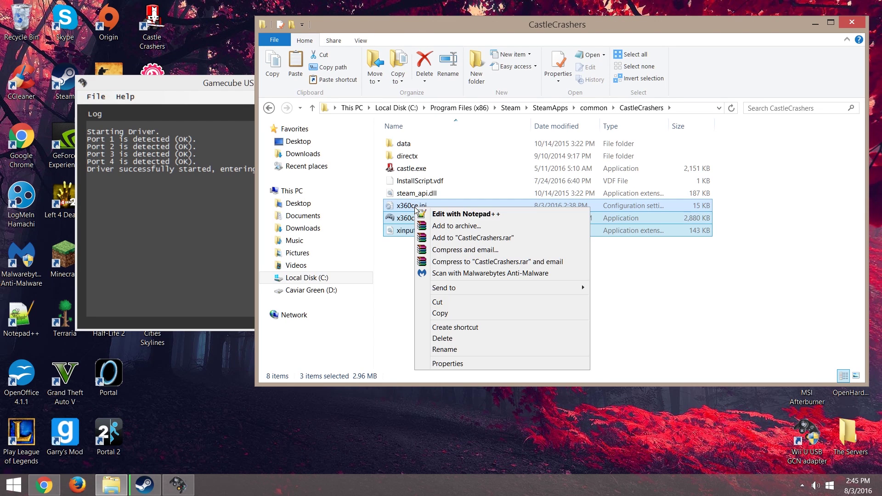
pyautogui.click(448, 338)
# Copy x360ce.exe, x360ce.ini and xinput1_3.dll from the 32 bit folder inside Downloads\x360ce.
pyautogui.click(323, 229)
pyautogui.click(415, 331)
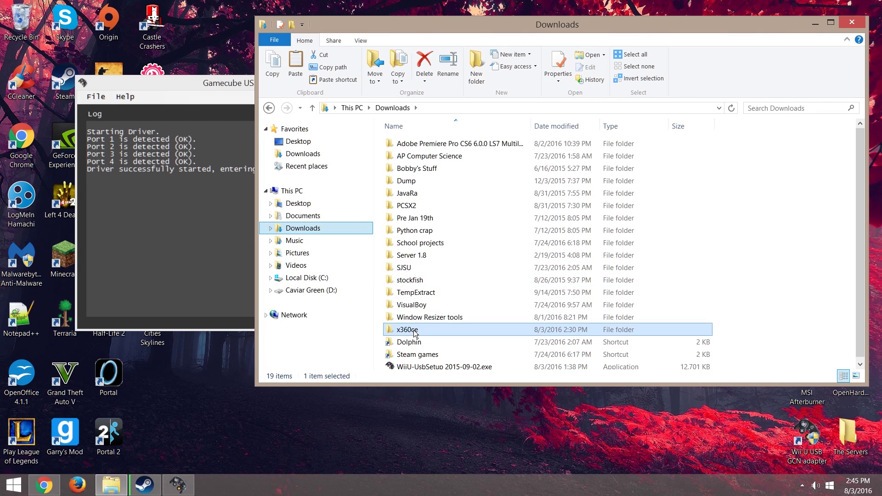
pyautogui.doubleClick(415, 331)
pyautogui.doubleClick(410, 143)
pyautogui.moveTo(432, 227); pyautogui.dragTo(415, 146)
pyautogui.rightClick(415, 147)
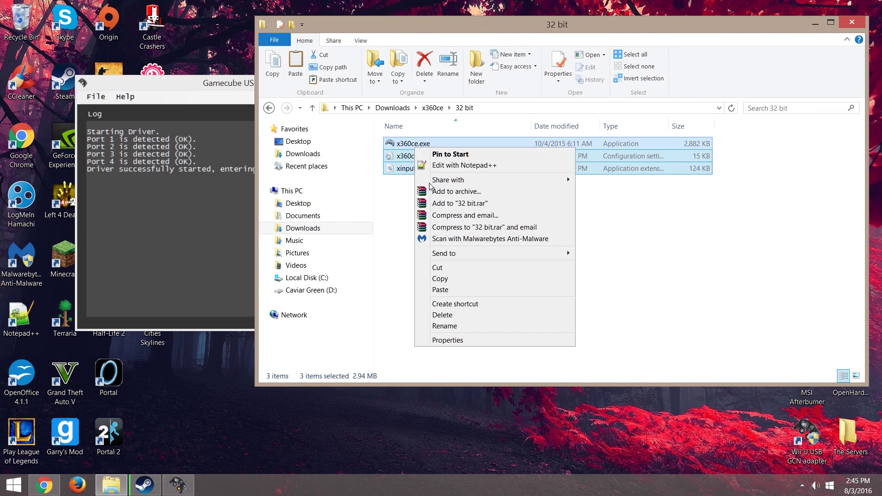
pyautogui.click(449, 278)
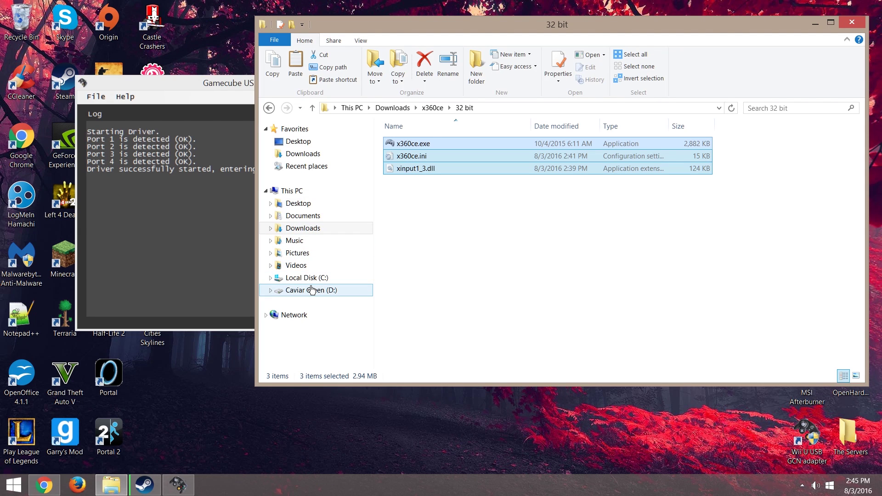
# Paste the 32-bit emulator files into the CastleCrashers folder, reached through the Steam games shortcut in Downloads, and return to the common folder.
pyautogui.click(299, 228)
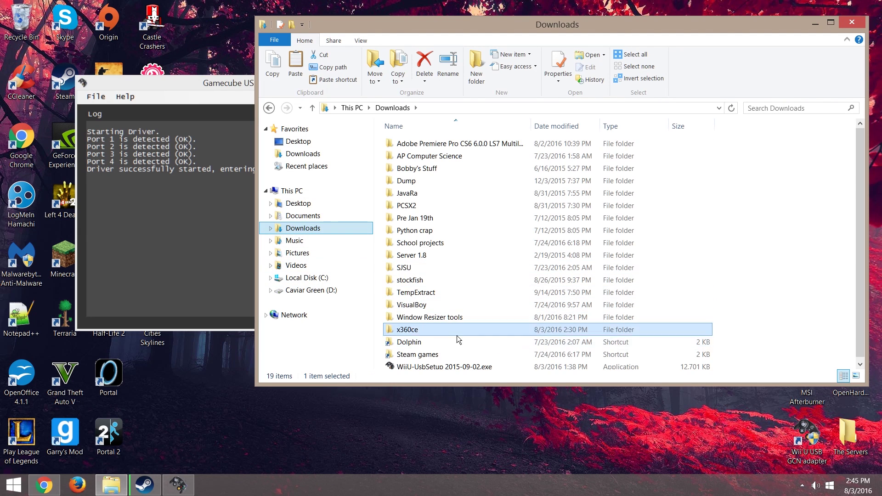
pyautogui.doubleClick(428, 351)
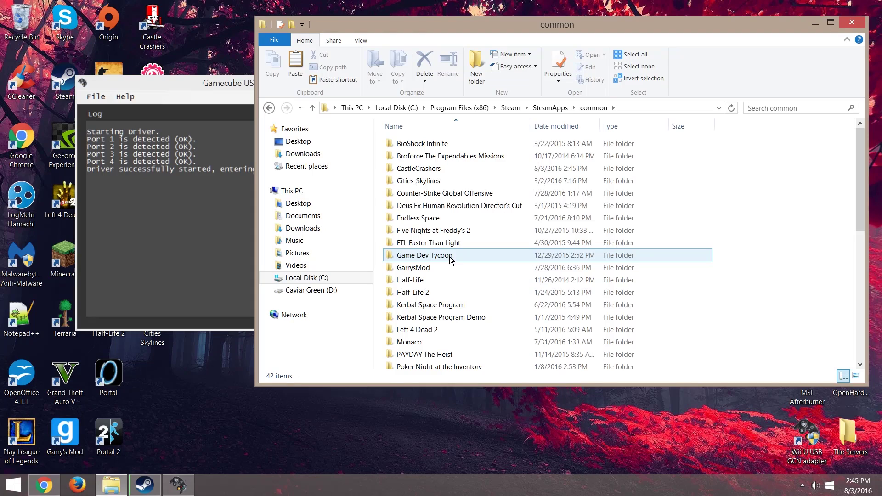
pyautogui.doubleClick(431, 169)
pyautogui.rightClick(432, 242)
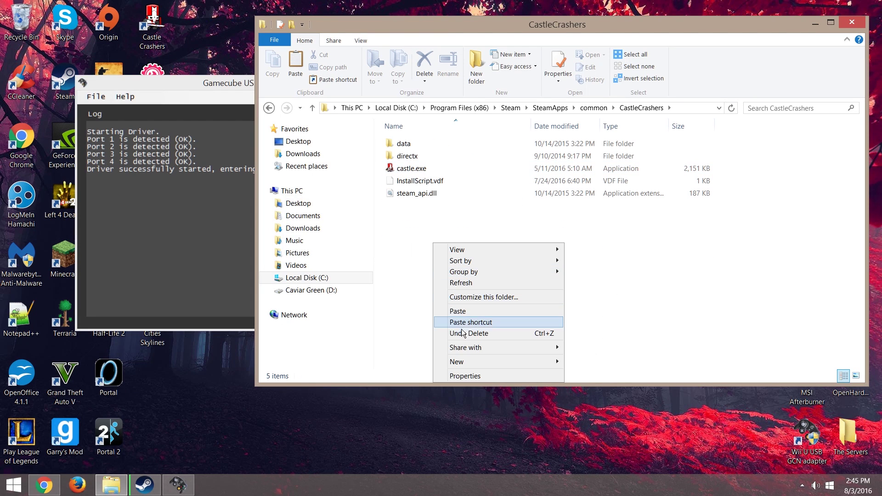
pyautogui.click(464, 311)
pyautogui.click(473, 311)
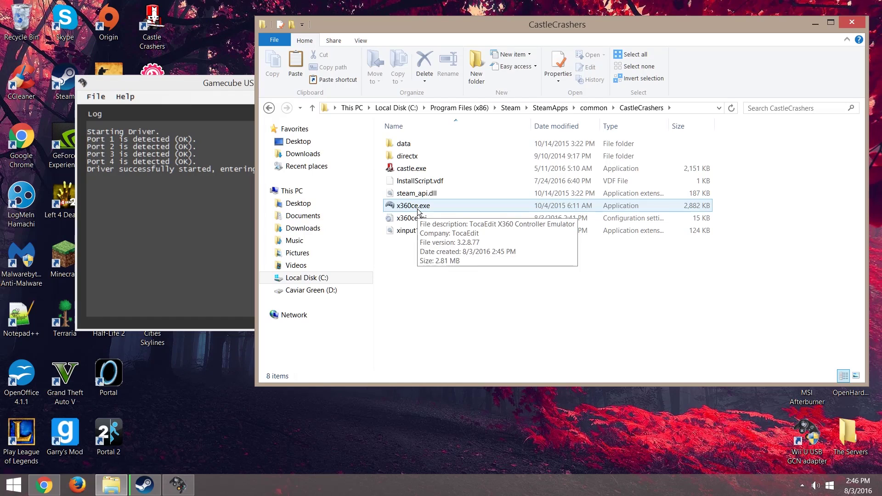
pyautogui.click(268, 107)
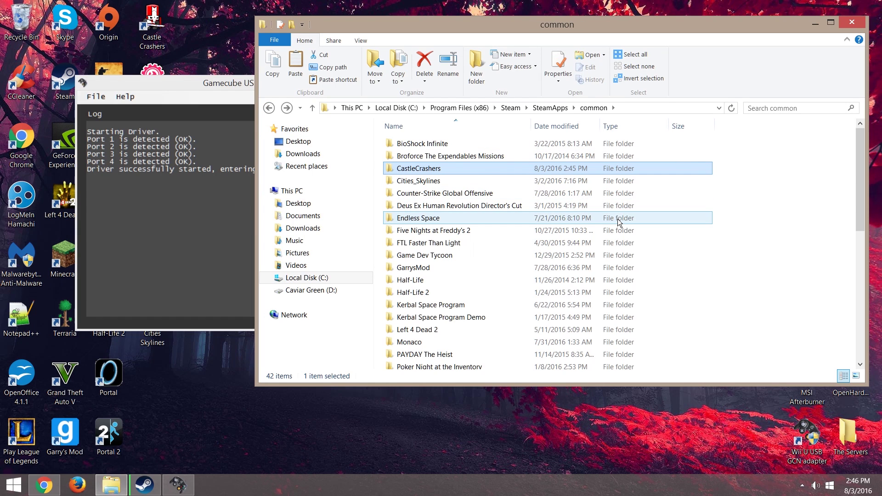